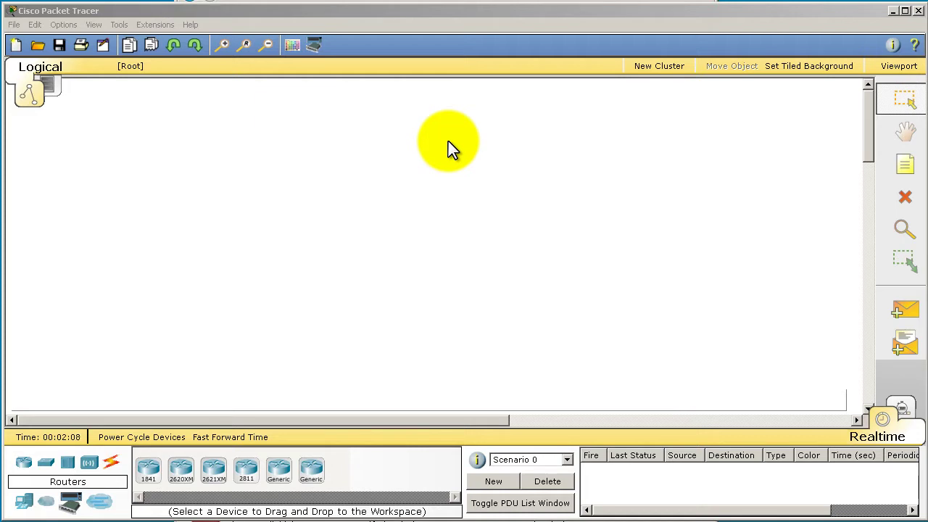
# Place four 3560-24PS multilayer switches in a square, two on top and two below
pyautogui.click(48, 465)
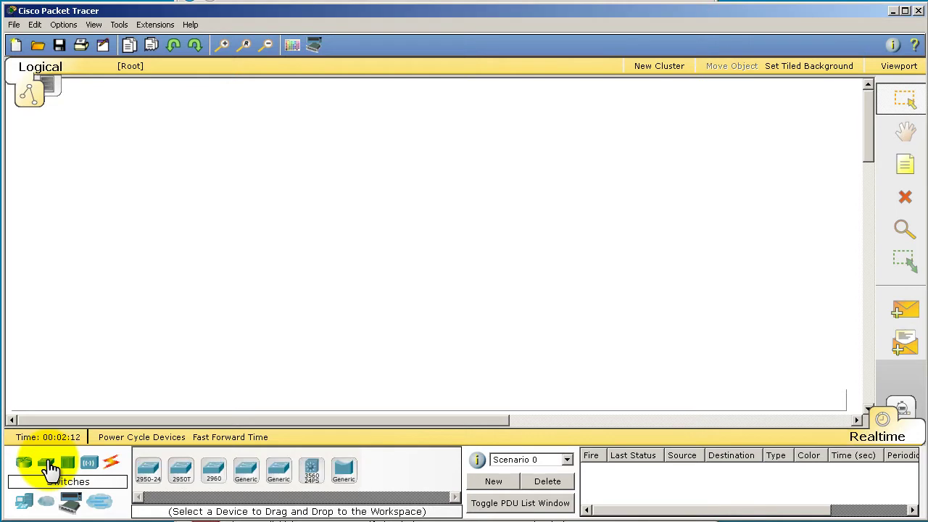
pyautogui.click(313, 480)
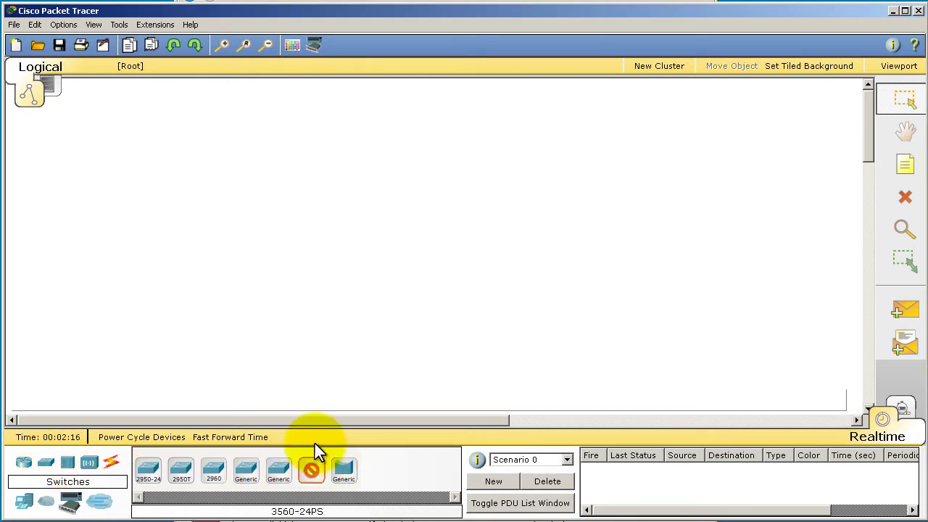
pyautogui.click(274, 154)
pyautogui.moveTo(313, 469); pyautogui.dragTo(565, 168)
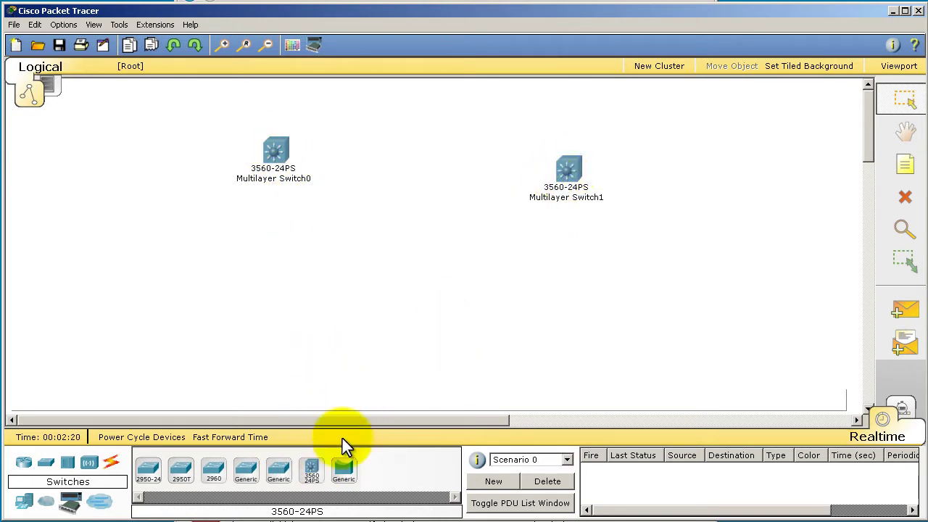
pyautogui.moveTo(313, 469); pyautogui.dragTo(556, 325)
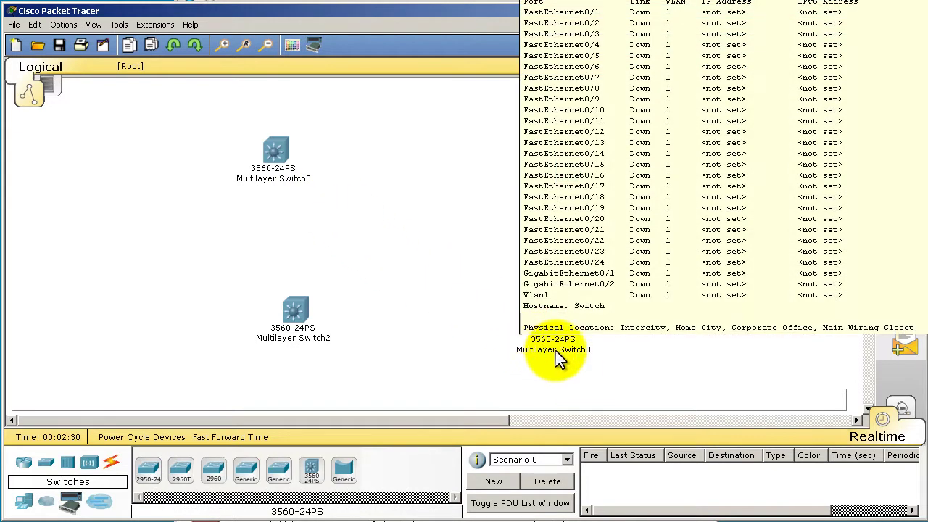
# Rename Multilayer Switch3 to switch4 in both its display name and hostname
pyautogui.click(556, 328)
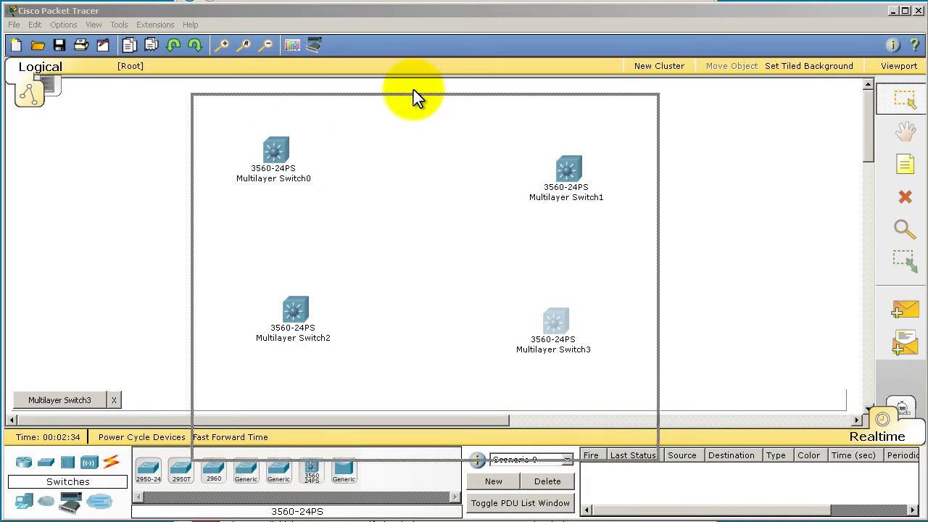
pyautogui.click(269, 89)
pyautogui.tripleClick(497, 151)
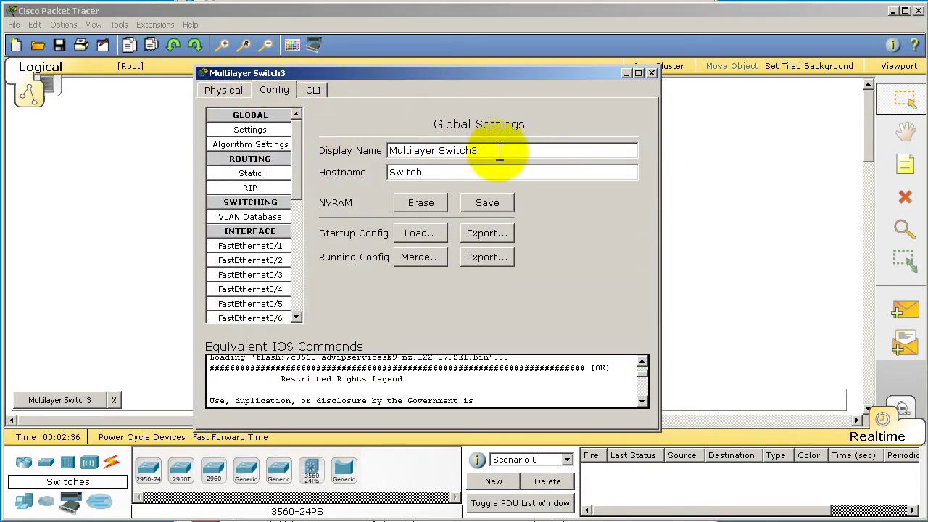
pyautogui.write('switch4')
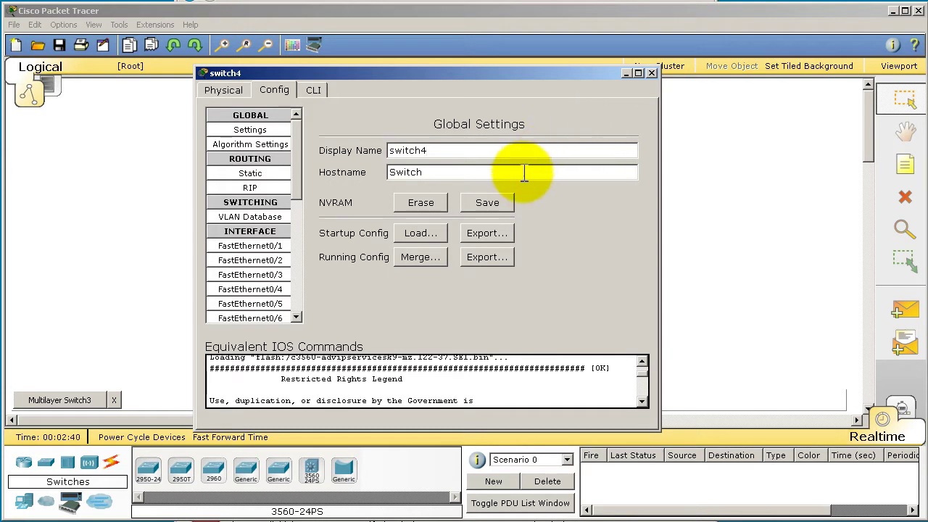
pyautogui.tripleClick(508, 171)
pyautogui.write('switch4')
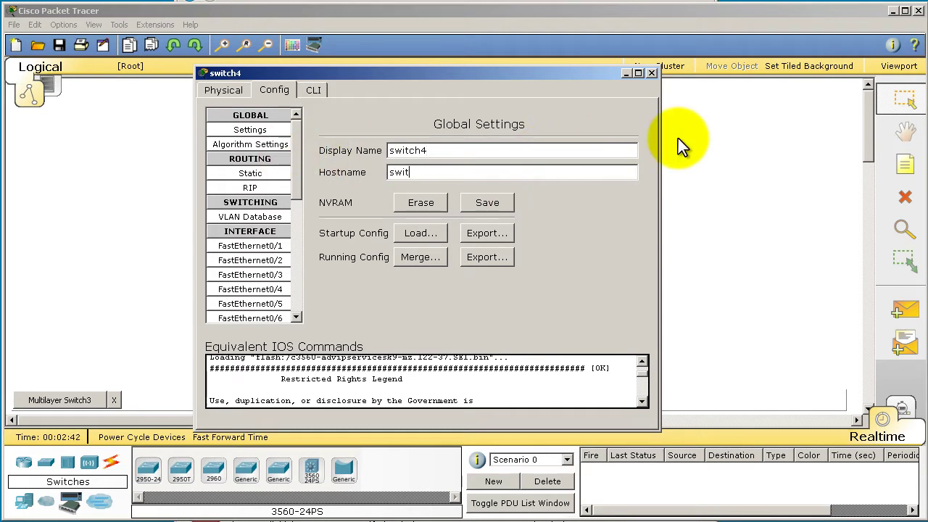
pyautogui.click(651, 73)
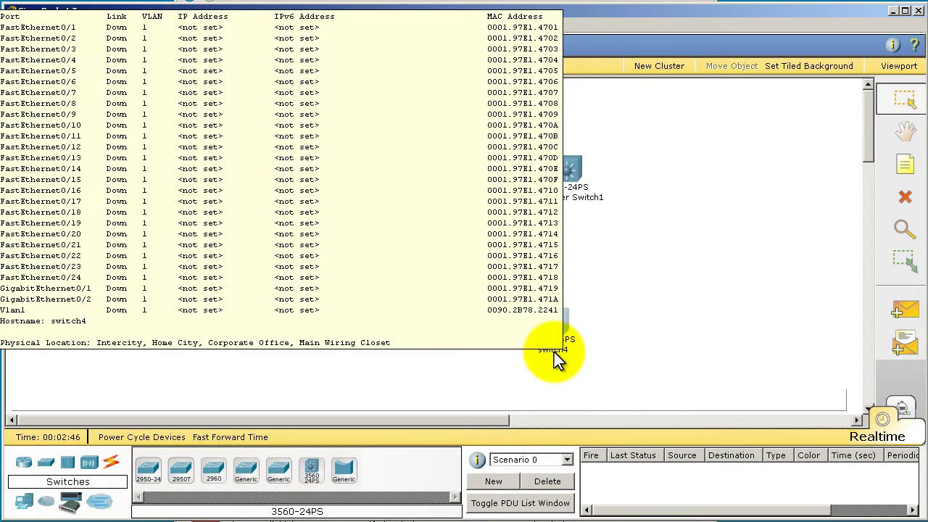
# Set Multilayer Switch2's display name and hostname to switch3
pyautogui.click(297, 315)
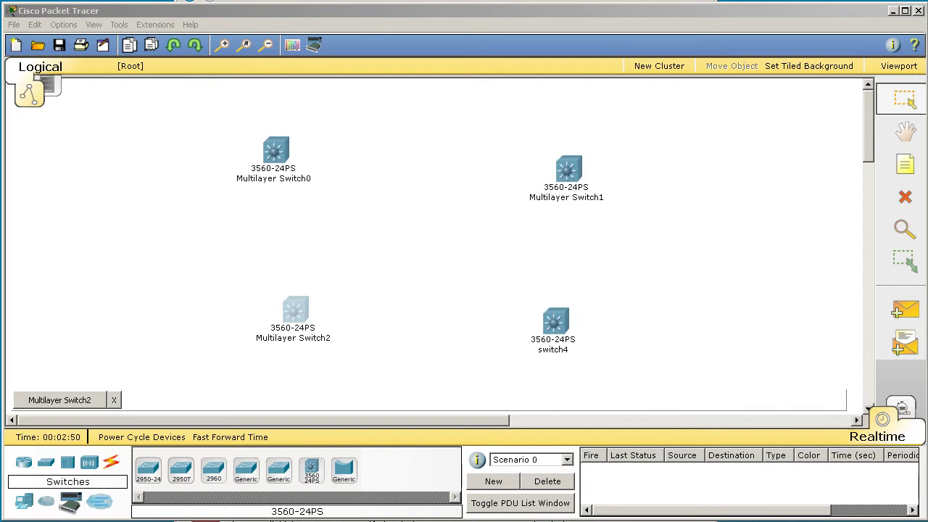
pyautogui.click(266, 37)
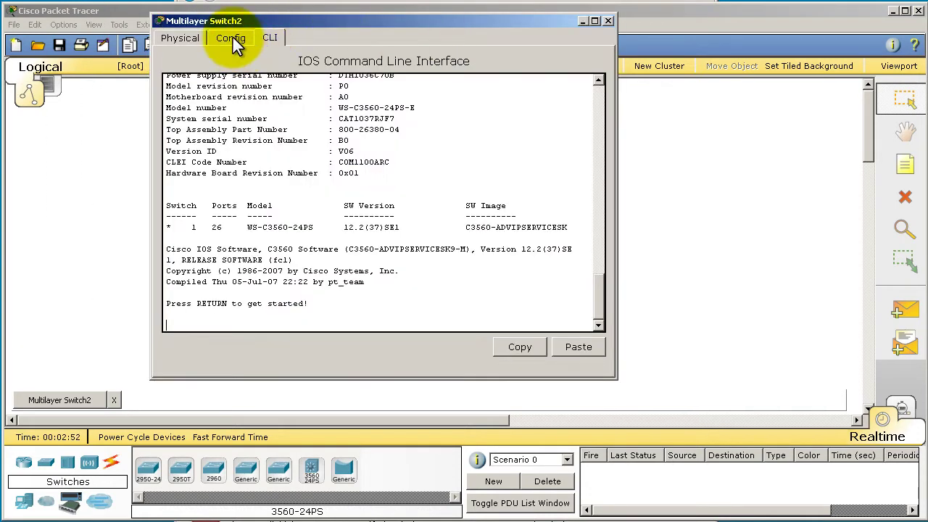
pyautogui.click(231, 37)
pyautogui.moveTo(456, 108); pyautogui.dragTo(207, 114)
pyautogui.write('s')
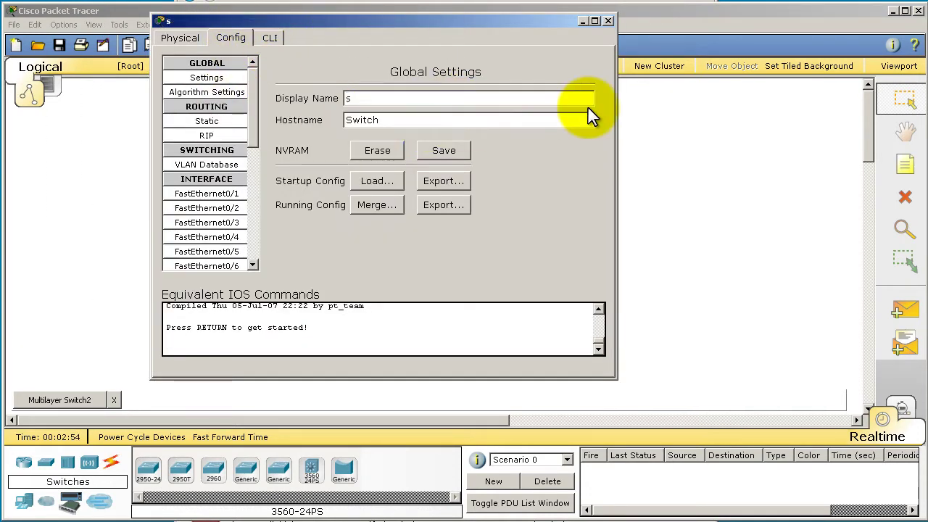
pyautogui.write('witch3')
pyautogui.press('Tab')
pyautogui.write('switch')
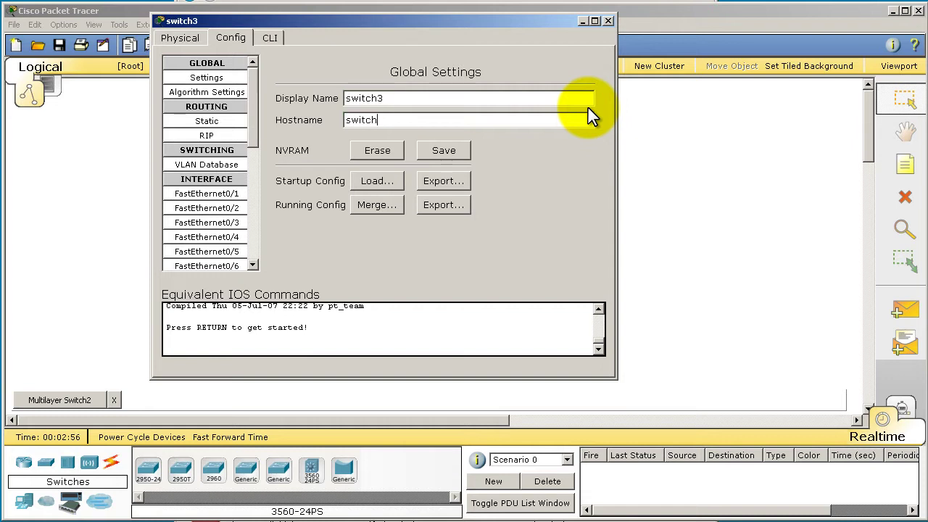
pyautogui.write('3')
# Rename Multilayer Switch1 to switch2 in both its display name and hostname
pyautogui.click(608, 20)
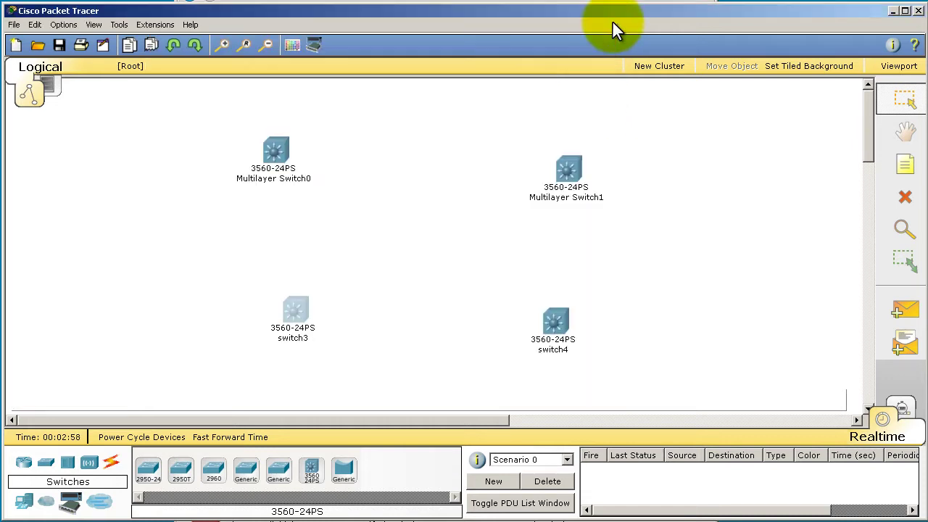
pyautogui.click(580, 176)
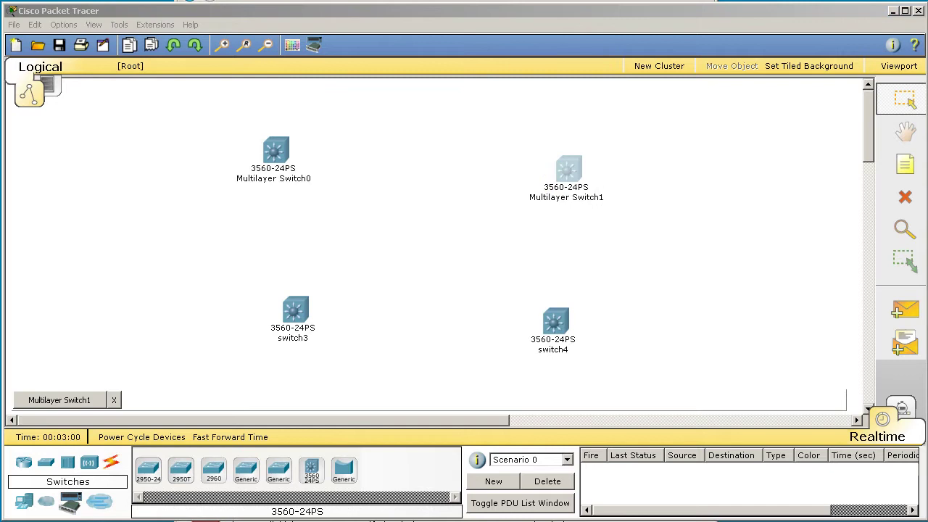
pyautogui.click(286, 73)
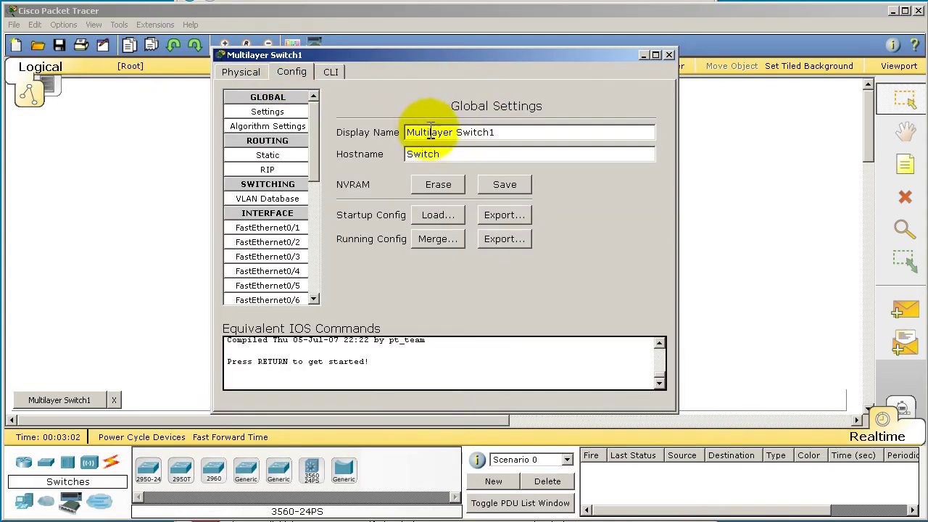
pyautogui.tripleClick(430, 132)
pyautogui.write('switch2')
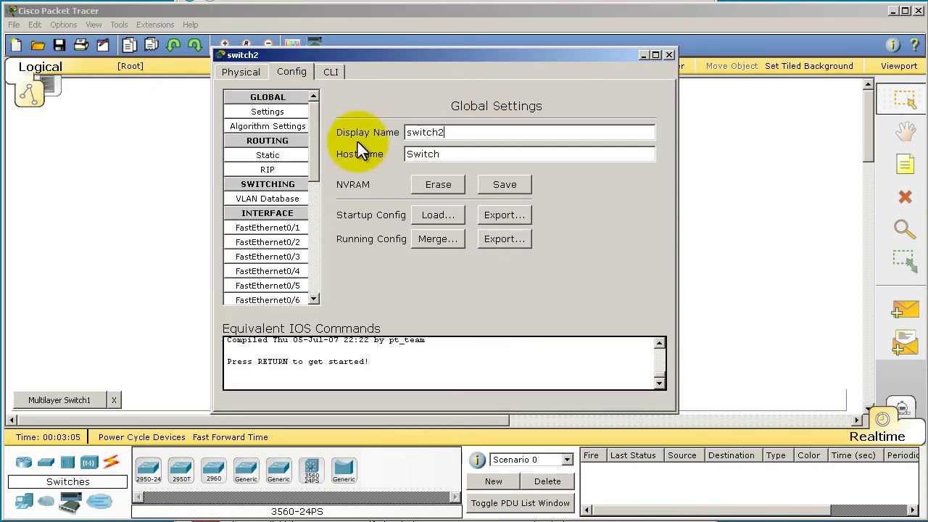
pyautogui.press('Tab')
pyautogui.write('switch2')
pyautogui.click(669, 56)
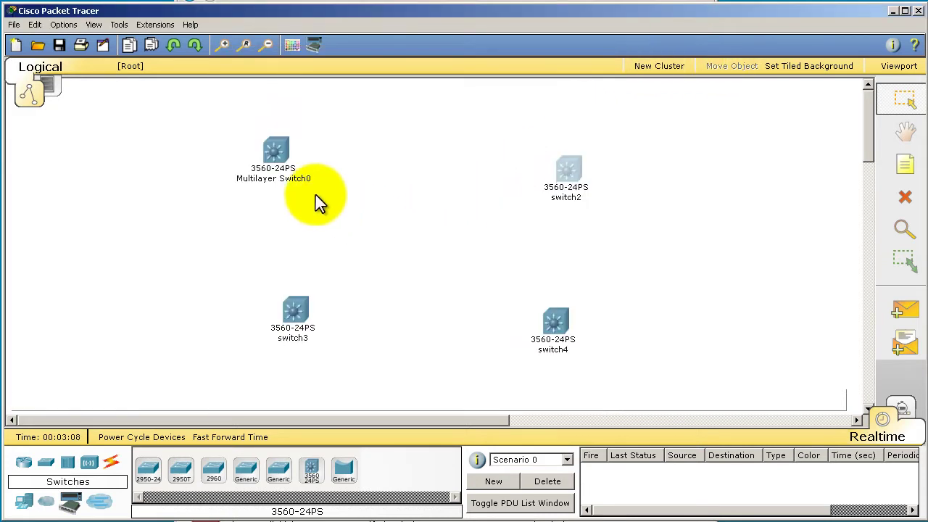
# Rename Multilayer Switch0 to switch1 in both its display name and hostname
pyautogui.click(284, 150)
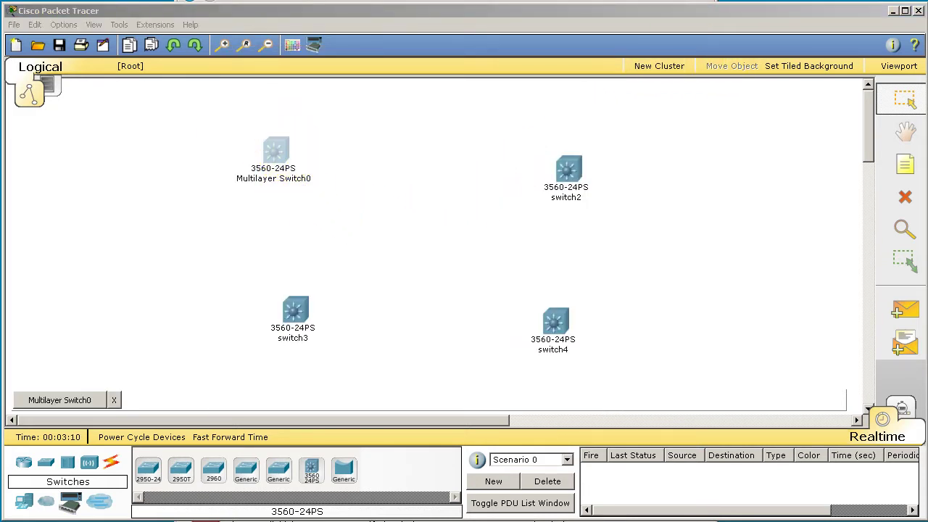
pyautogui.click(202, 59)
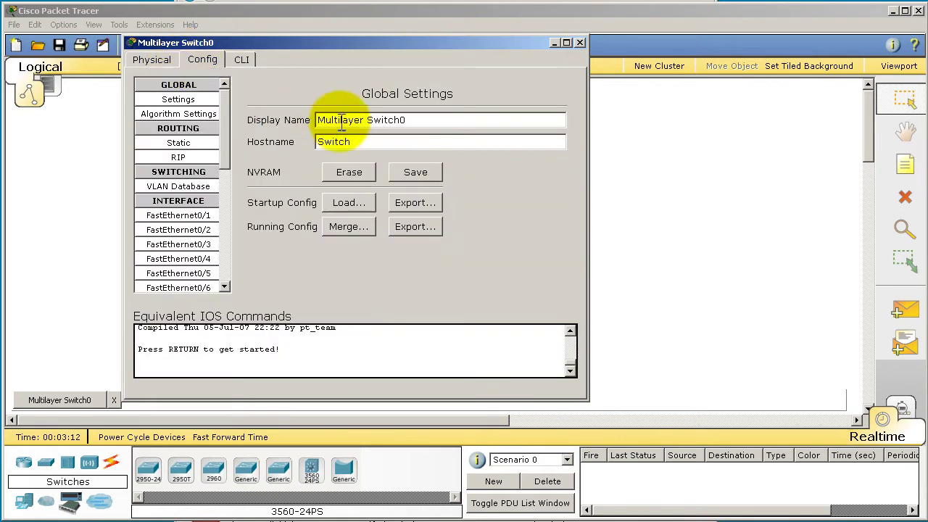
pyautogui.tripleClick(417, 122)
pyautogui.write('switch1')
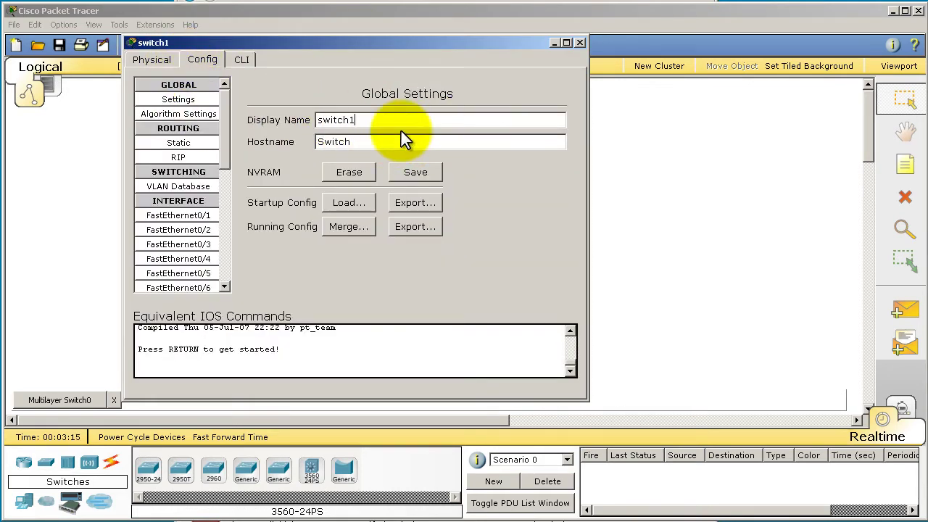
pyautogui.press('Tab')
pyautogui.write('switch1')
pyautogui.click(581, 43)
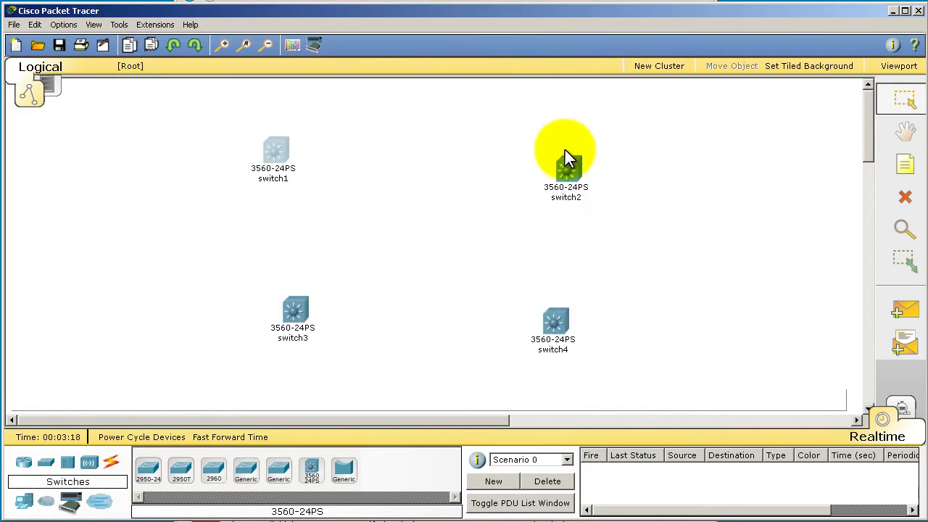
# Nudge the four switches slightly to tidy their positions on the workspace
pyautogui.moveTo(563, 151); pyautogui.dragTo(546, 169)
pyautogui.moveTo(286, 164); pyautogui.dragTo(302, 176)
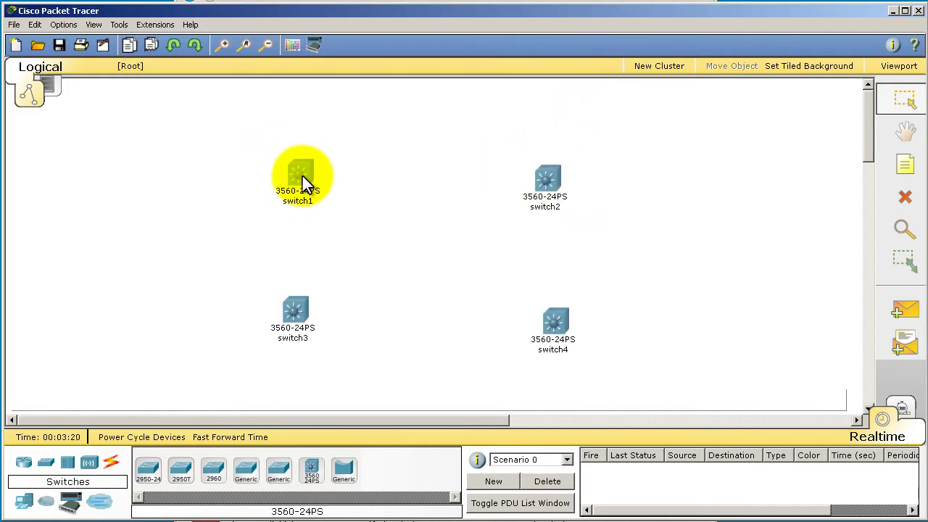
pyautogui.moveTo(292, 313); pyautogui.dragTo(294, 335)
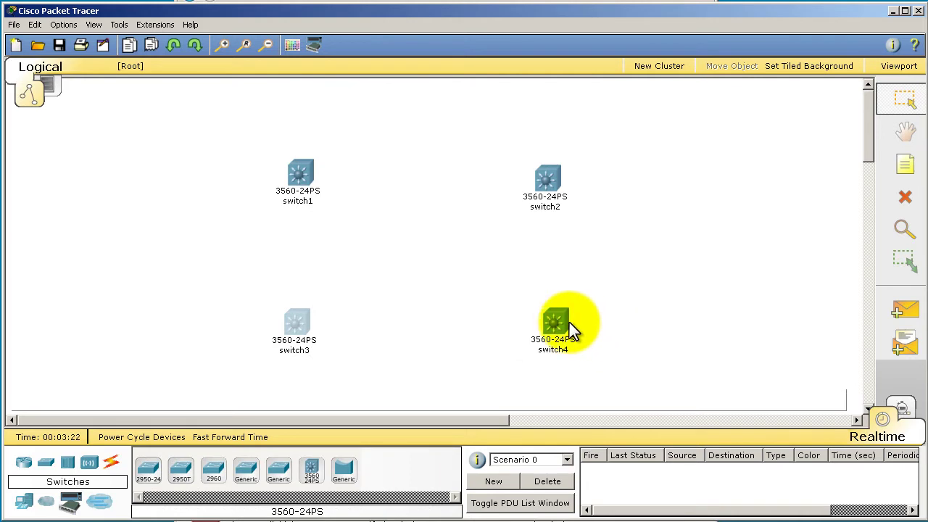
pyautogui.moveTo(569, 322); pyautogui.dragTo(563, 320)
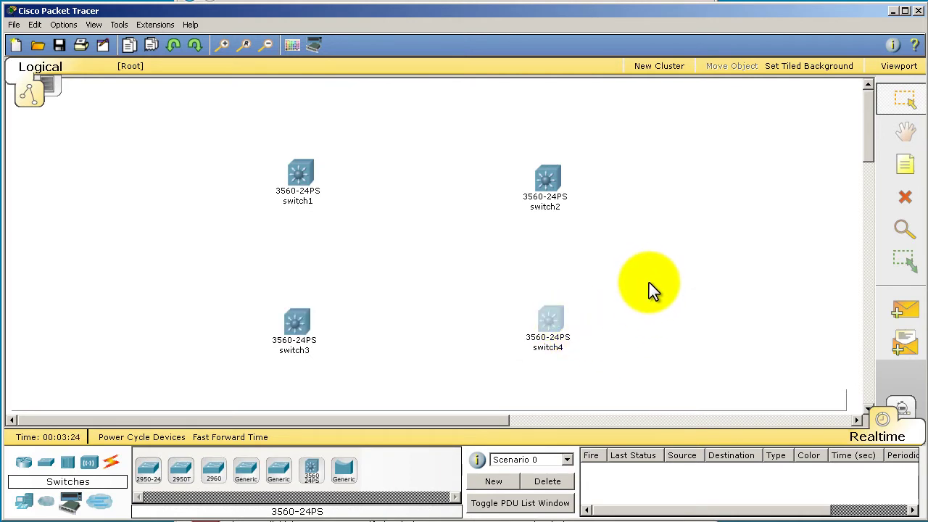
# Link switch1 Fa0/20 to switch2 Fa0/20 with a copper cross-over cable
pyautogui.click(113, 465)
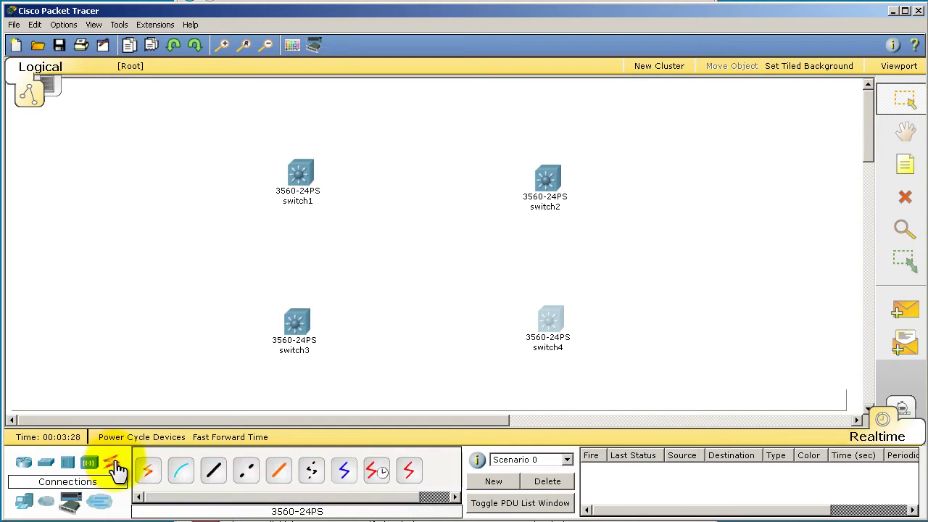
pyautogui.click(244, 480)
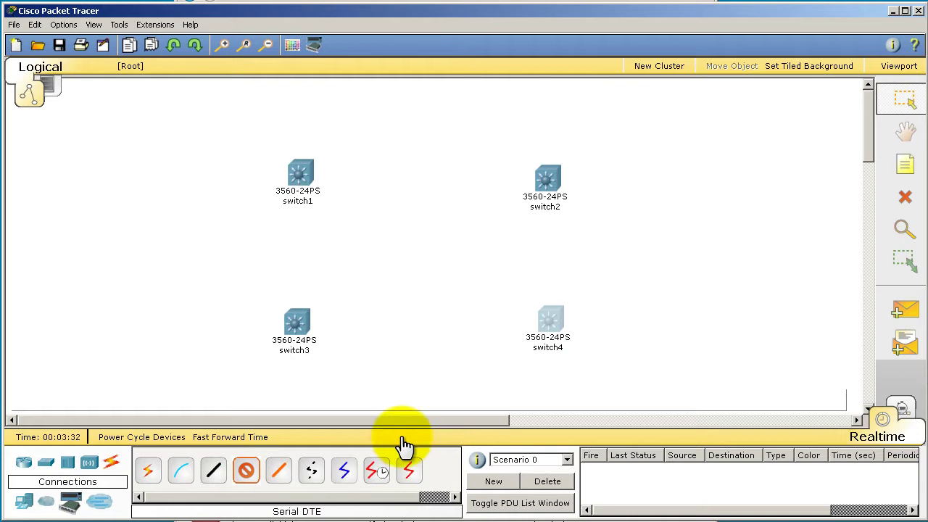
pyautogui.click(304, 165)
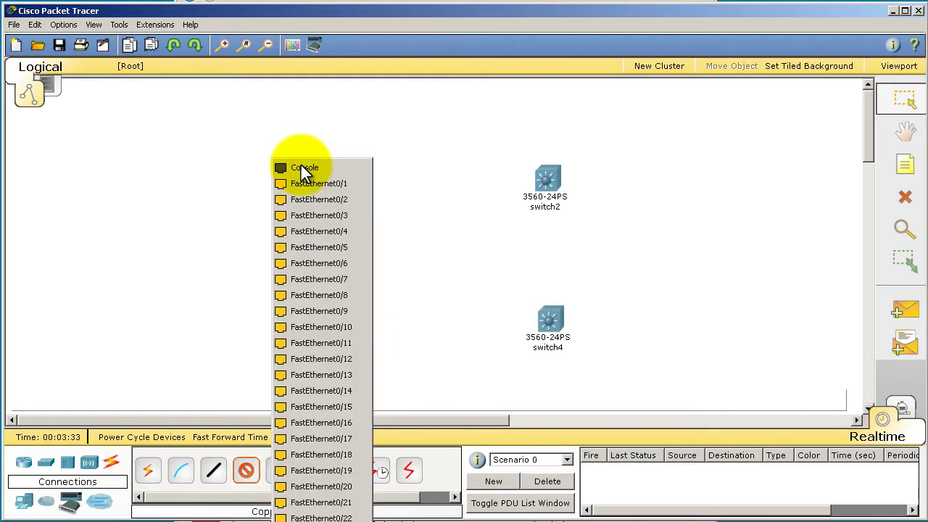
pyautogui.click(353, 487)
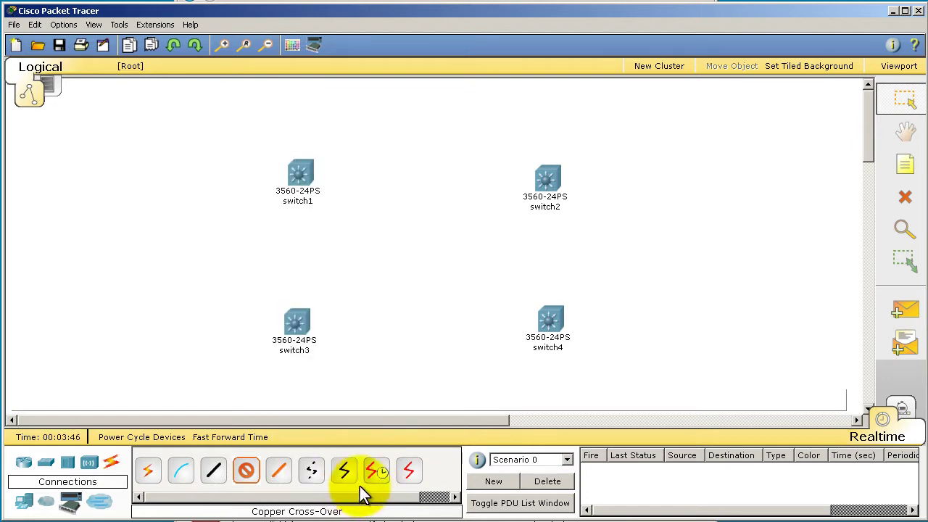
pyautogui.click(549, 181)
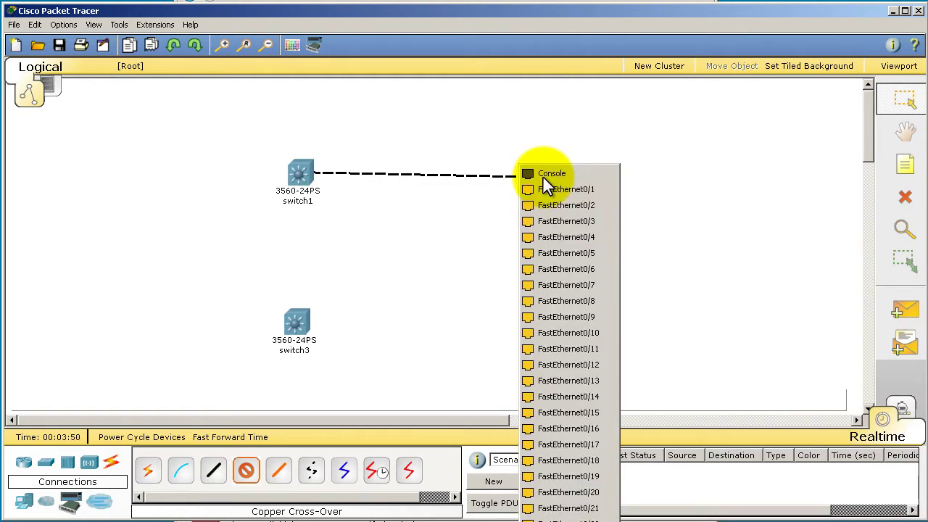
pyautogui.click(612, 492)
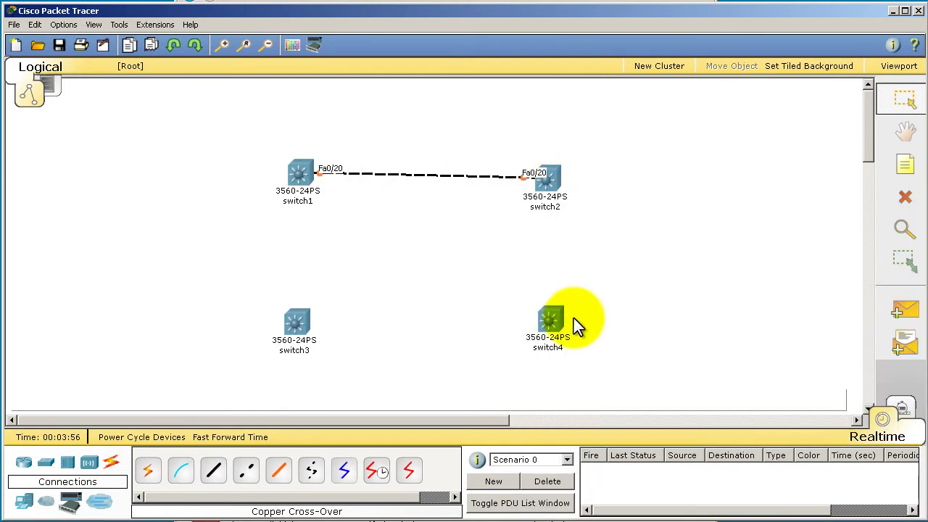
# Link switch1 Fa0/23 to switch3 Fa0/23 with a copper cross-over cable
pyautogui.click(246, 471)
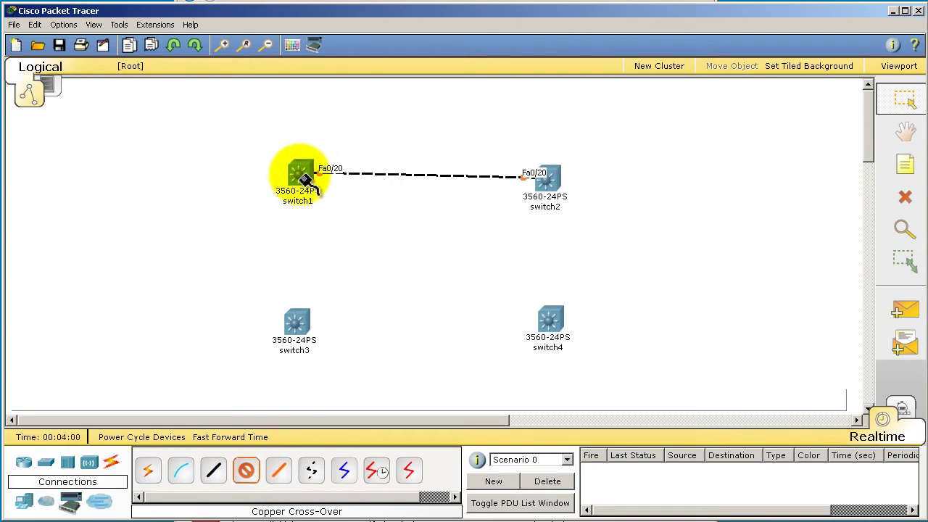
pyautogui.click(301, 177)
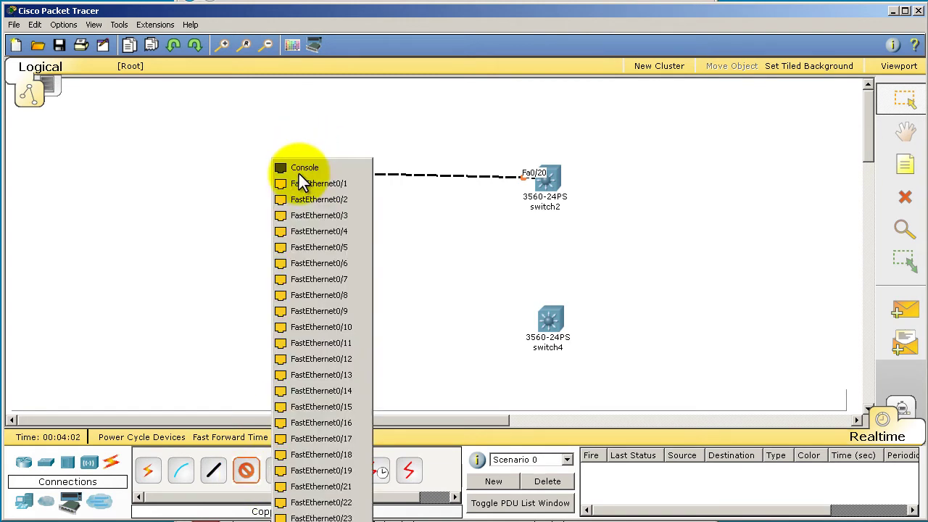
pyautogui.click(328, 516)
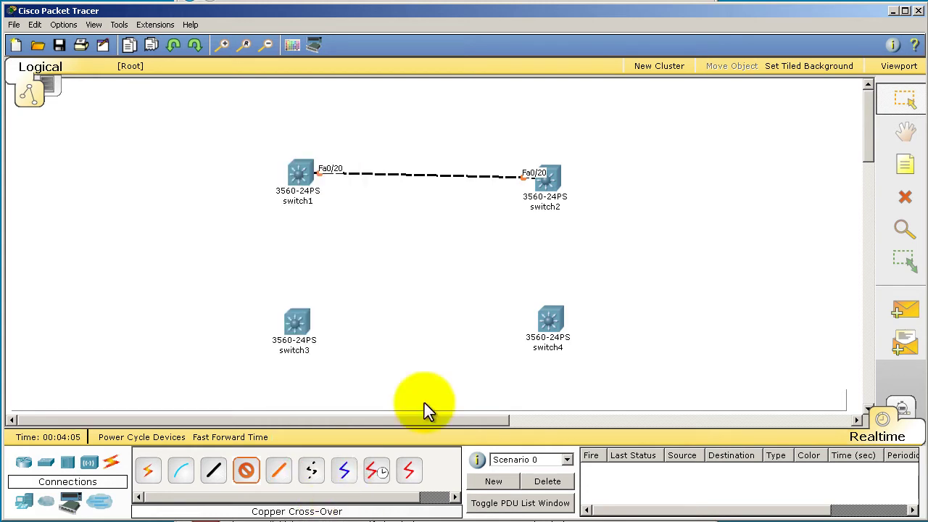
pyautogui.click(294, 330)
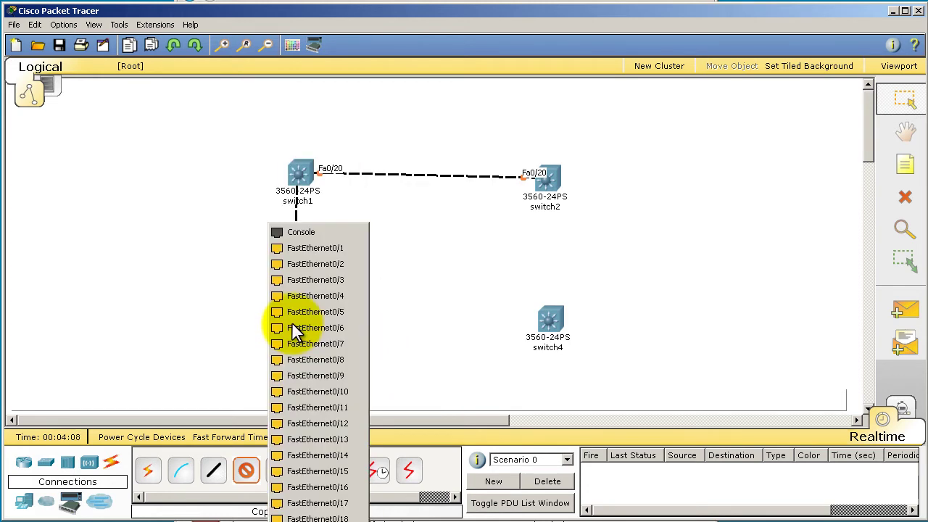
pyautogui.click(319, 517)
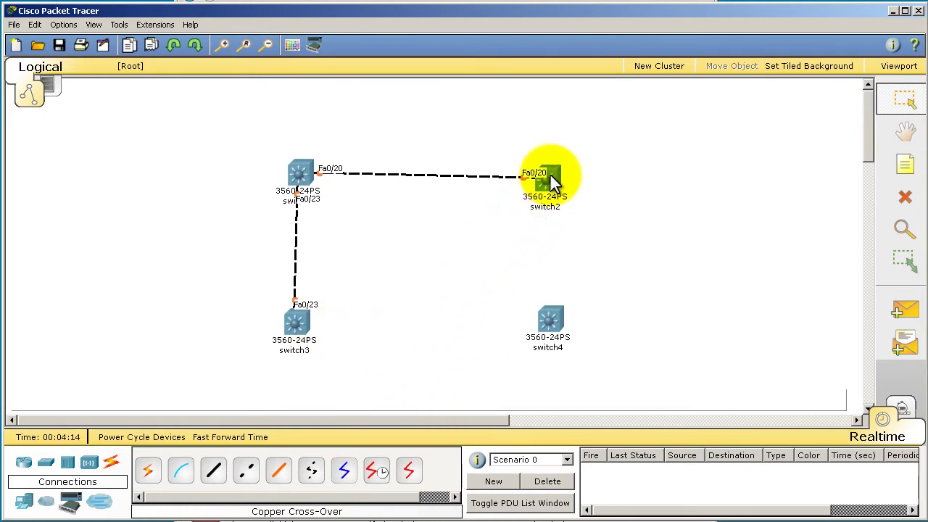
# Link switch2 Fa0/24 to switch4 Fa0/24 with a copper cross-over cable
pyautogui.moveTo(550, 173)
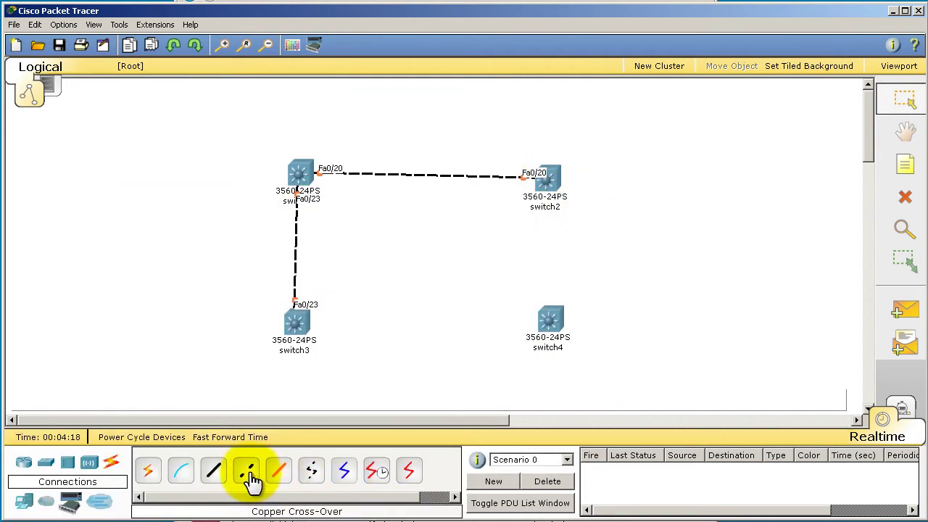
pyautogui.click(247, 473)
pyautogui.click(551, 176)
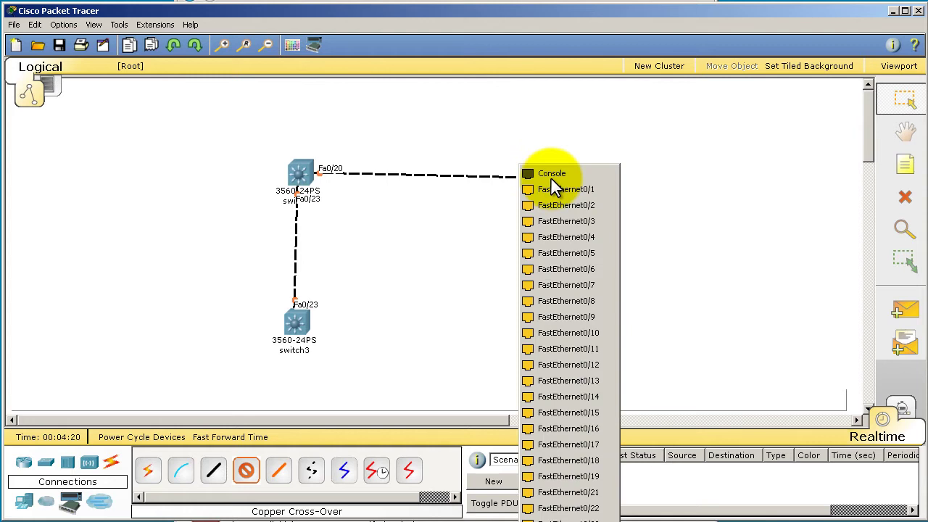
pyautogui.click(568, 508)
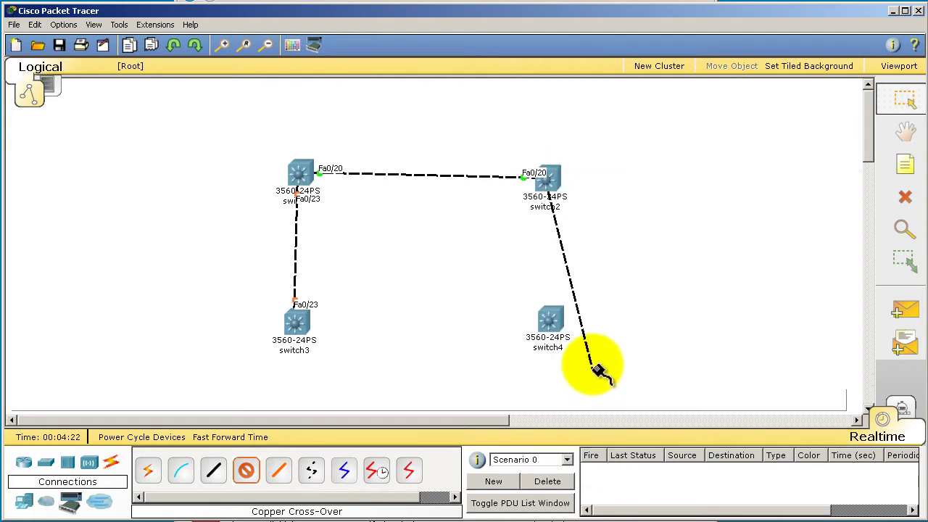
pyautogui.click(551, 319)
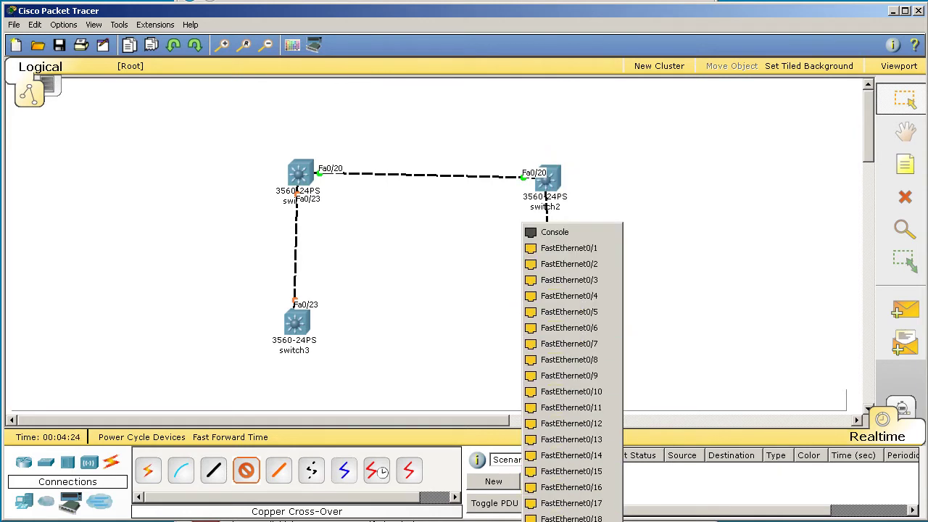
pyautogui.click(573, 518)
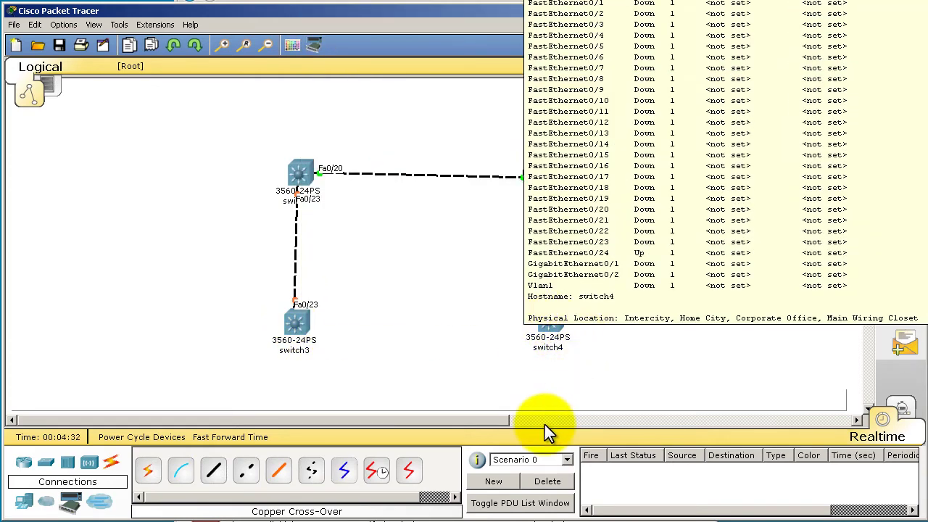
# Link switch3 Fa0/24 to switch4 Fa0/23 with a cross-over cable, closing the ring
pyautogui.click(246, 470)
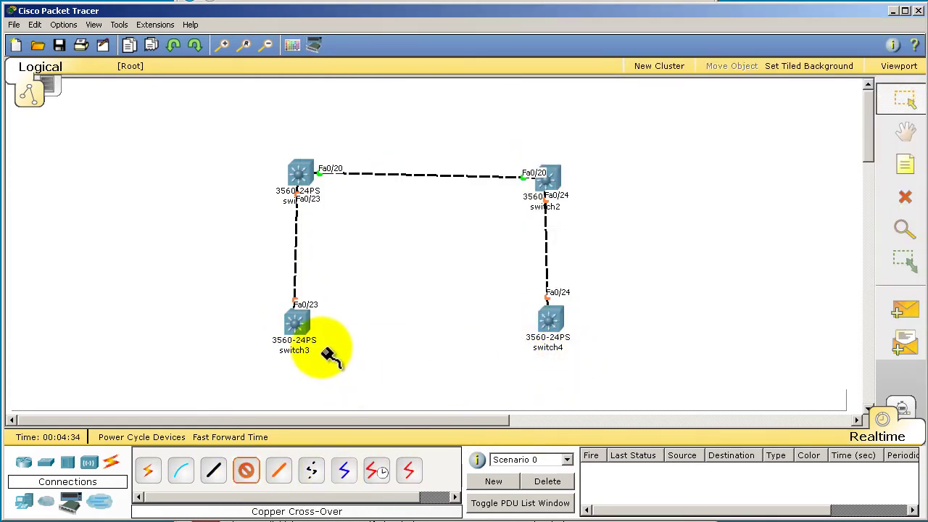
pyautogui.click(291, 324)
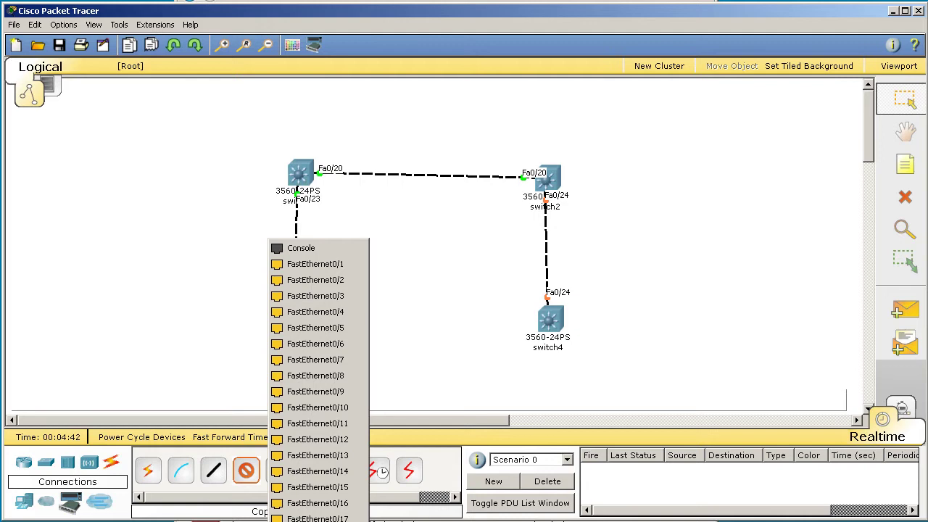
pyautogui.click(318, 519)
pyautogui.click(548, 320)
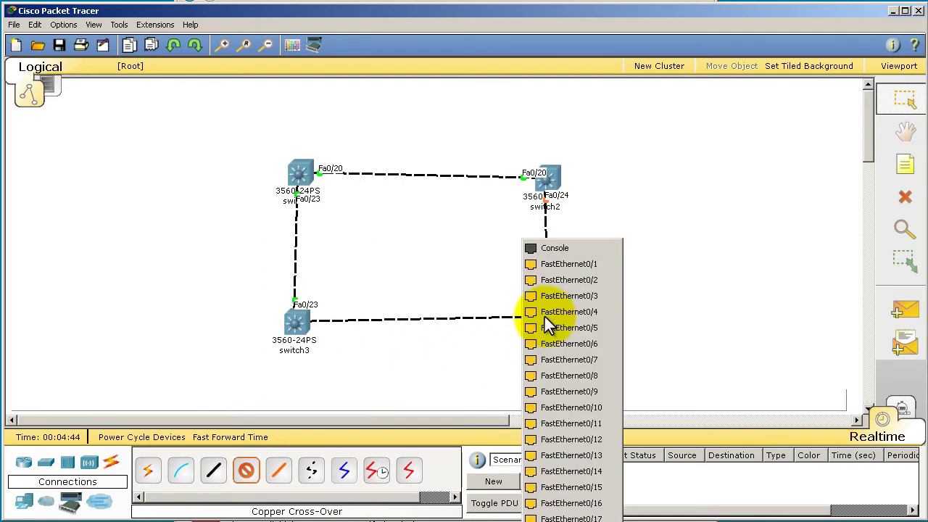
pyautogui.click(571, 519)
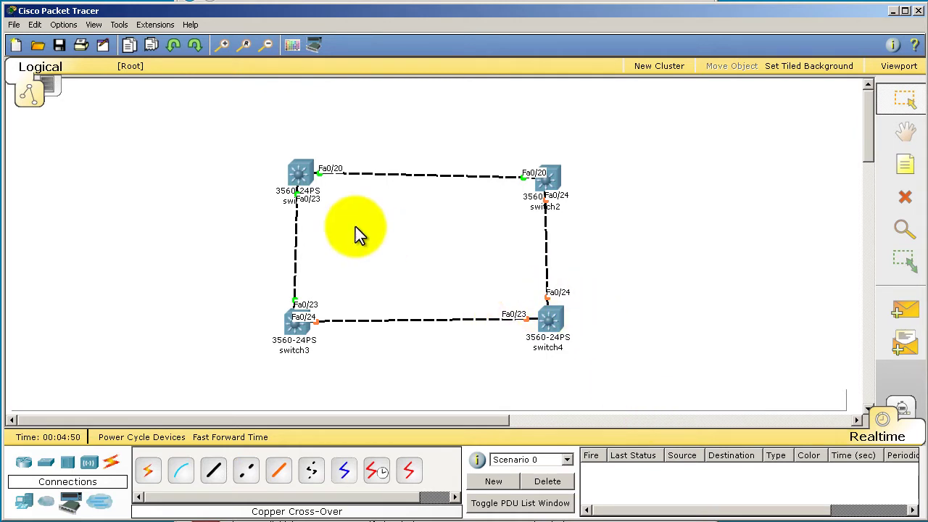
# Reposition switch1 through switch4 so the ring cables line up as a rectangle
pyautogui.moveTo(306, 174); pyautogui.dragTo(278, 160)
pyautogui.moveTo(558, 176); pyautogui.dragTo(572, 161)
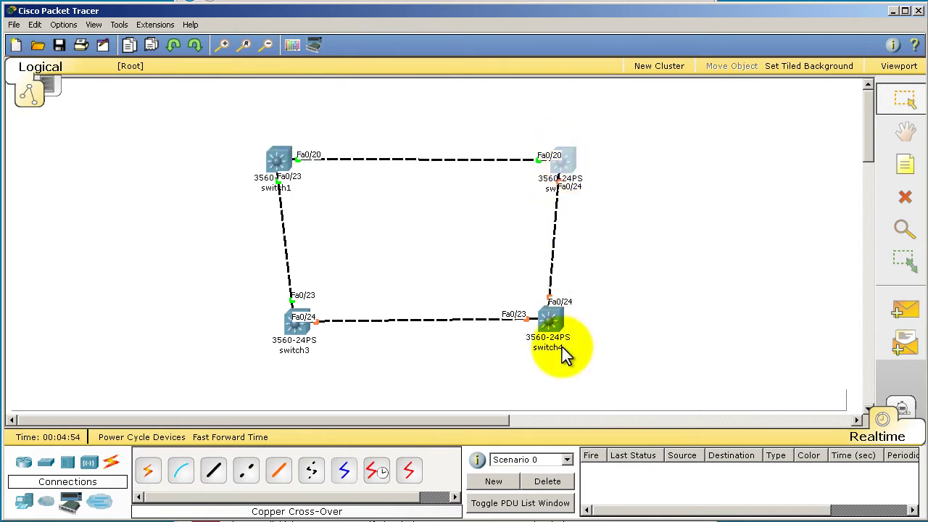
pyautogui.moveTo(551, 323); pyautogui.dragTo(560, 345)
pyautogui.moveTo(299, 321); pyautogui.dragTo(281, 337)
pyautogui.moveTo(297, 185); pyautogui.dragTo(297, 185)
pyautogui.click(551, 168)
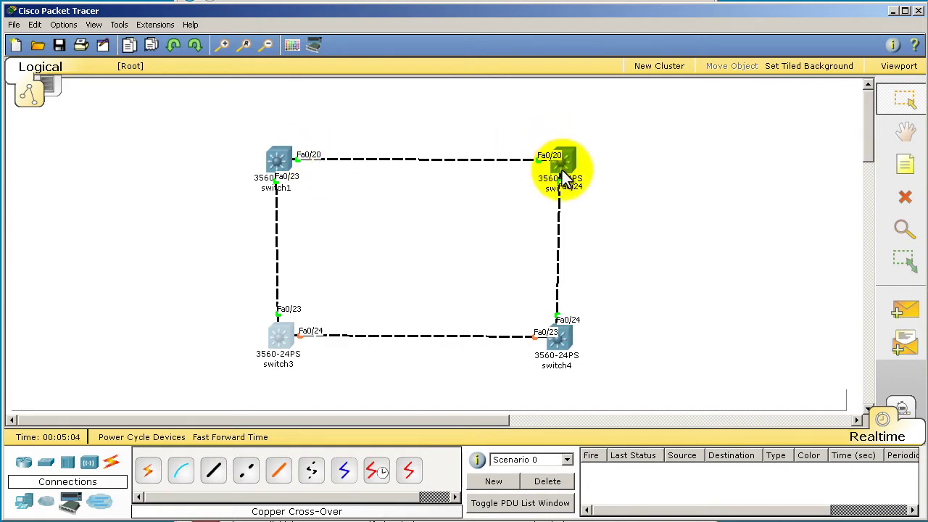
pyautogui.moveTo(576, 327)
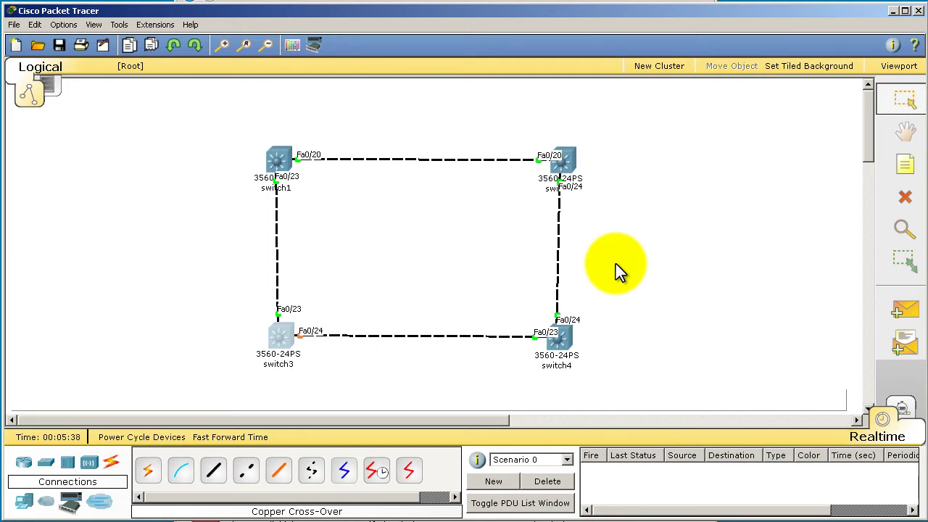
# Place four Generic PC-PT computers at the top-left, top-right, lower-left and lower-right corners
pyautogui.click(24, 508)
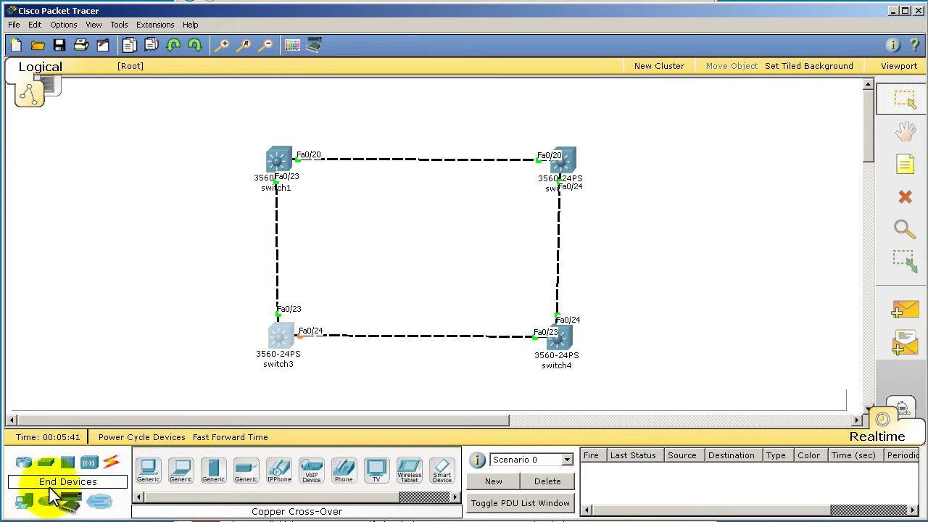
pyautogui.click(148, 474)
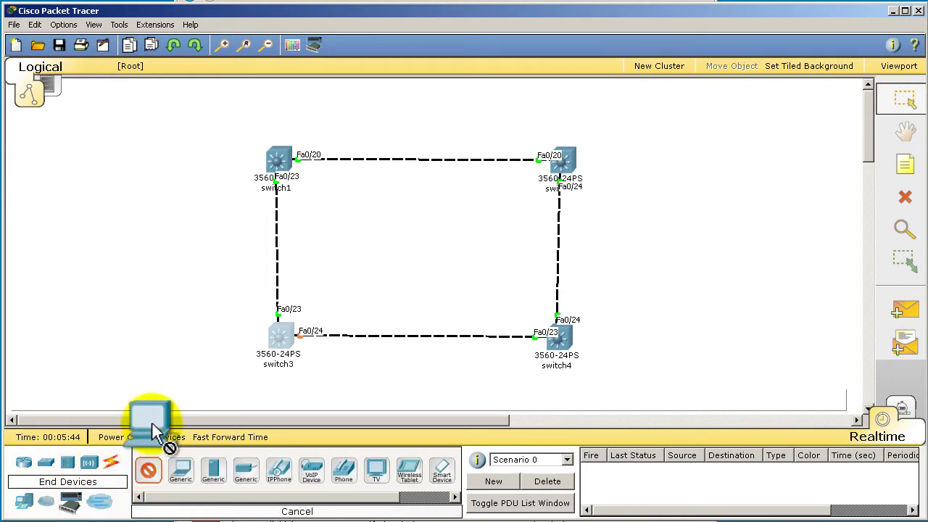
pyautogui.click(168, 135)
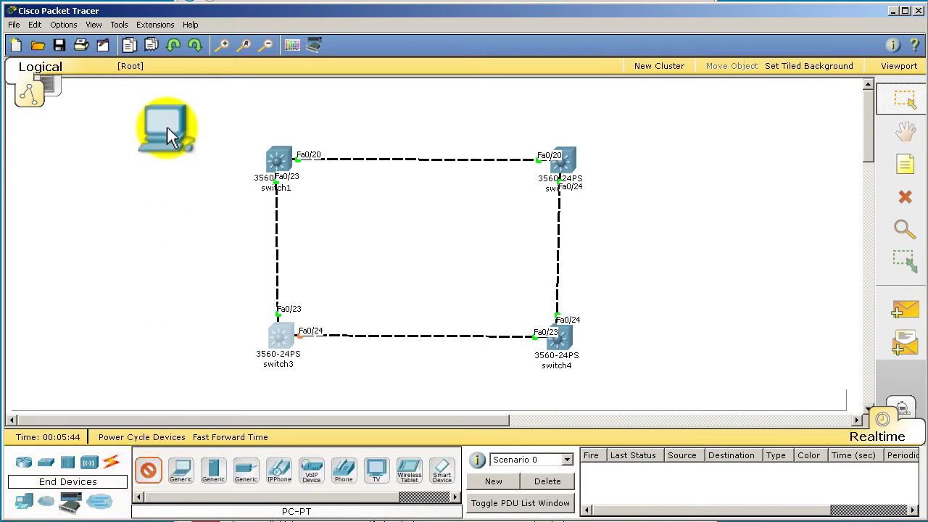
pyautogui.click(150, 471)
pyautogui.click(573, 165)
pyautogui.moveTo(572, 165); pyautogui.dragTo(639, 112)
pyautogui.click(149, 470)
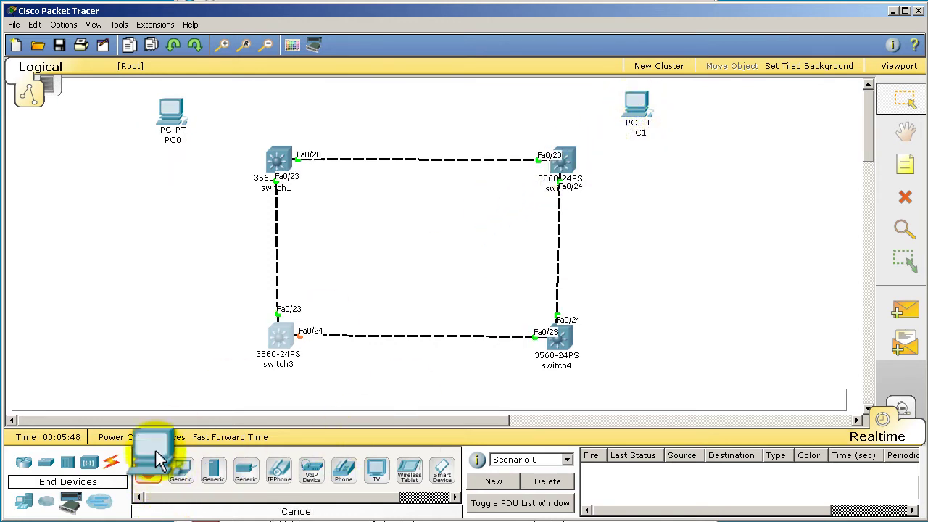
pyautogui.click(150, 369)
pyautogui.click(148, 470)
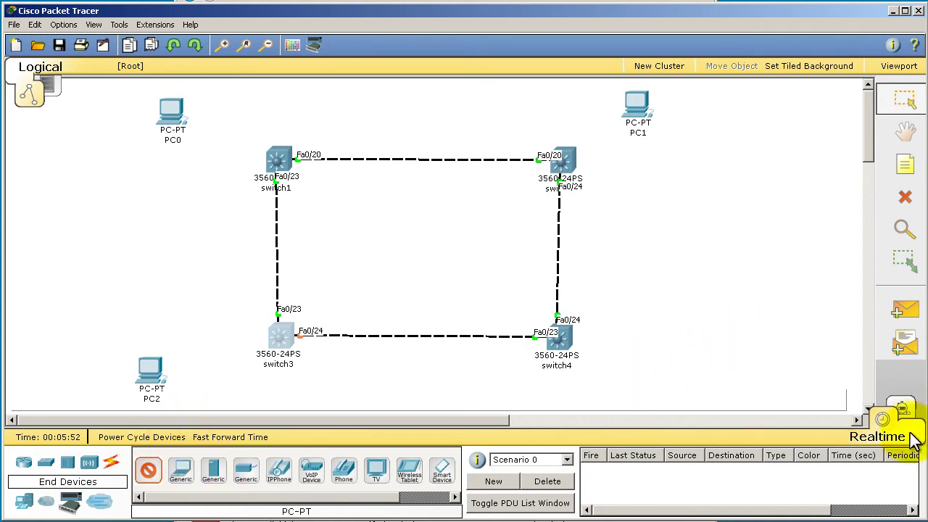
pyautogui.moveTo(870, 145)
pyautogui.mouseDown()
pyautogui.moveTo(872, 181)
pyautogui.moveTo(871, 148)
pyautogui.mouseUp()
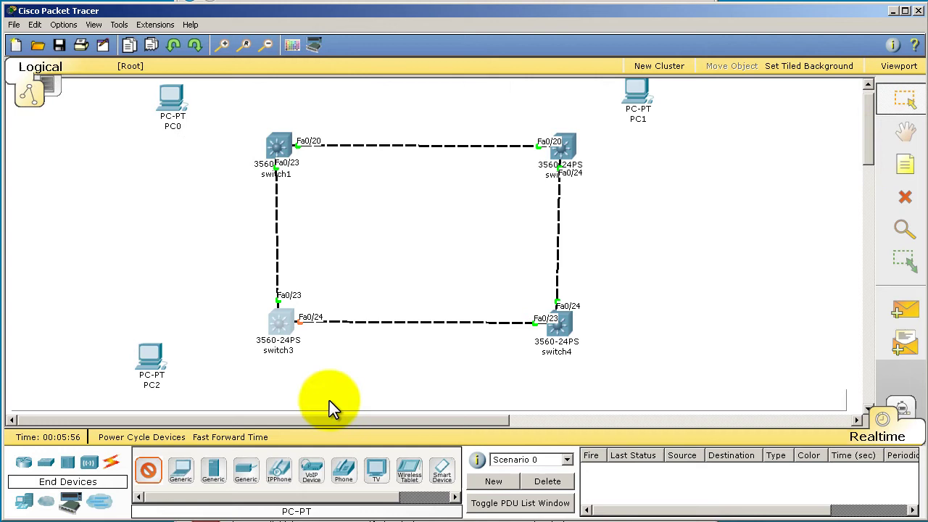
pyautogui.moveTo(192, 476); pyautogui.dragTo(637, 355)
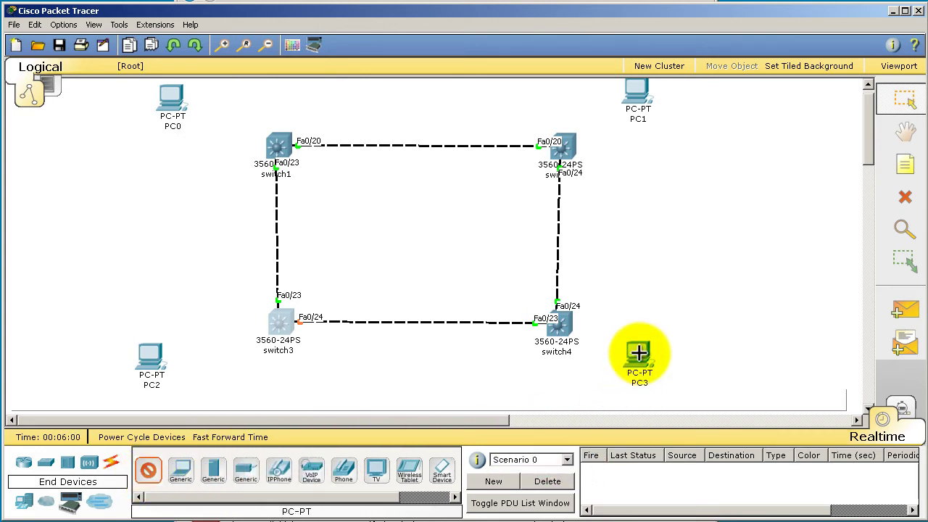
# Hide the editing tools toolbar from the View menu
pyautogui.click(94, 24)
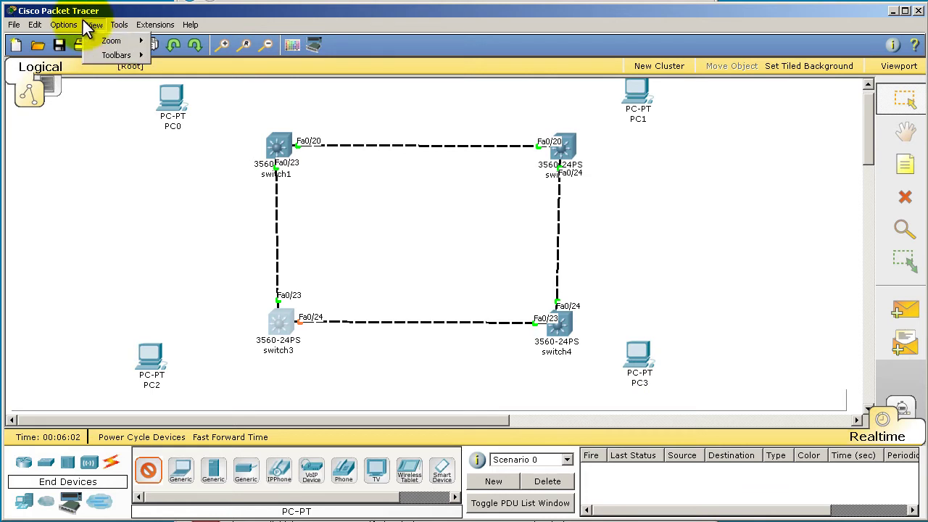
pyautogui.moveTo(123, 55)
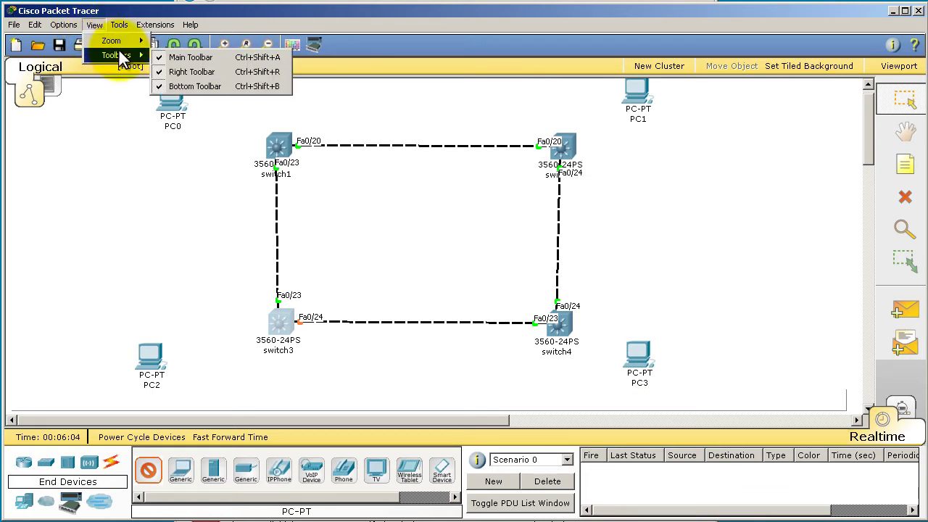
pyautogui.click(174, 71)
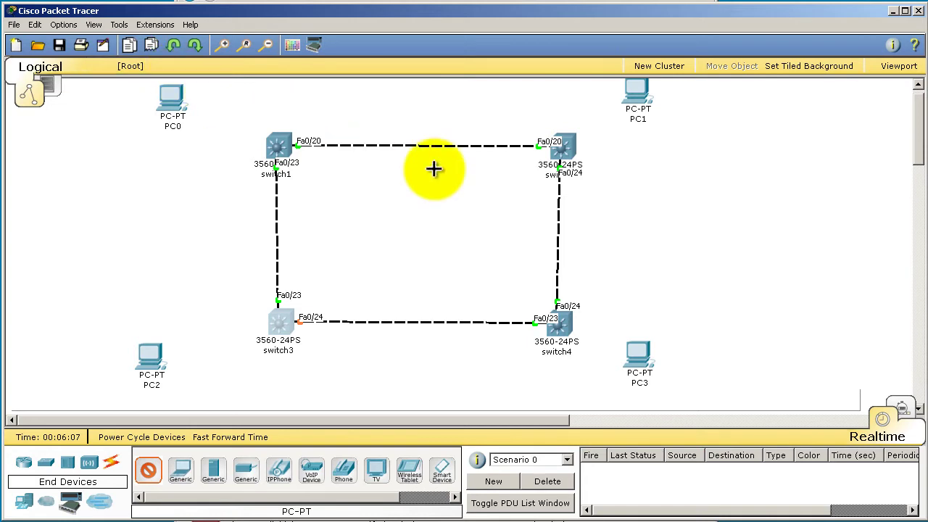
# Zoom the canvas out and move PC0 slightly up and to the left
pyautogui.click(93, 26)
pyautogui.moveTo(99, 37)
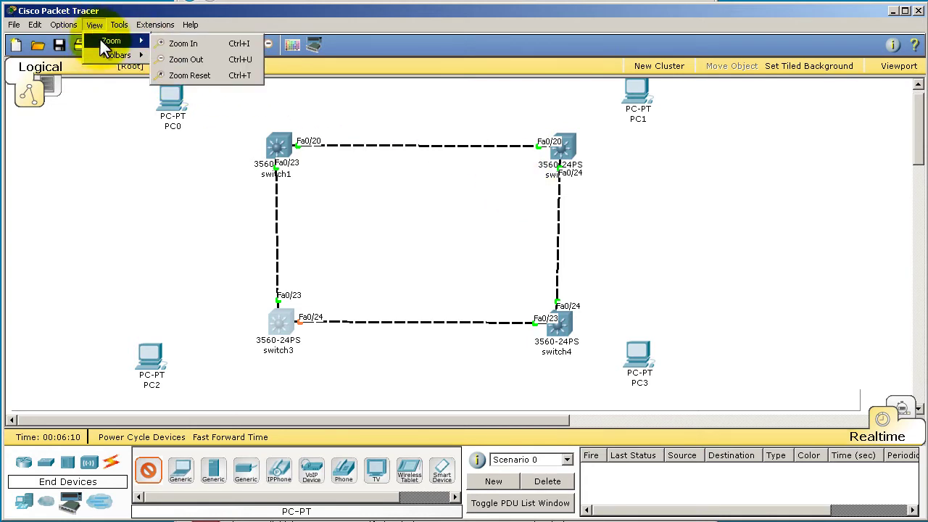
pyautogui.click(188, 55)
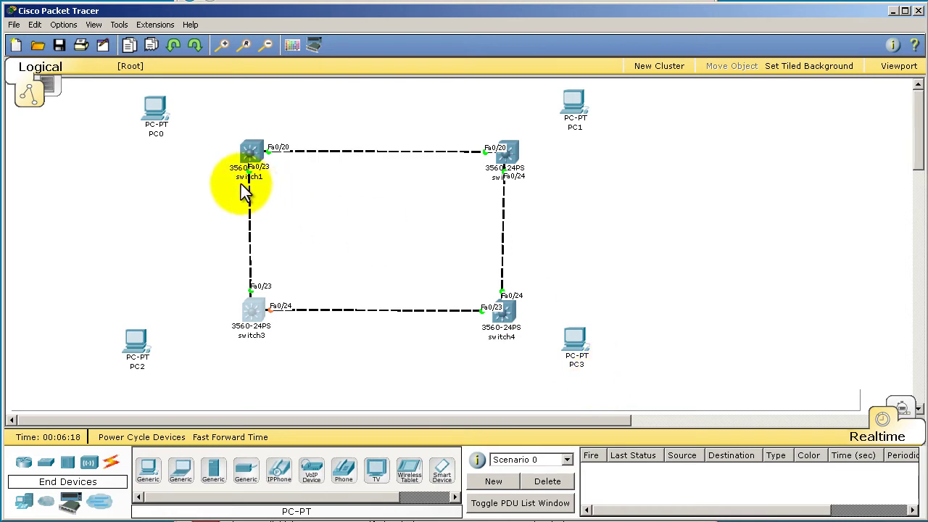
pyautogui.moveTo(152, 102); pyautogui.dragTo(141, 90)
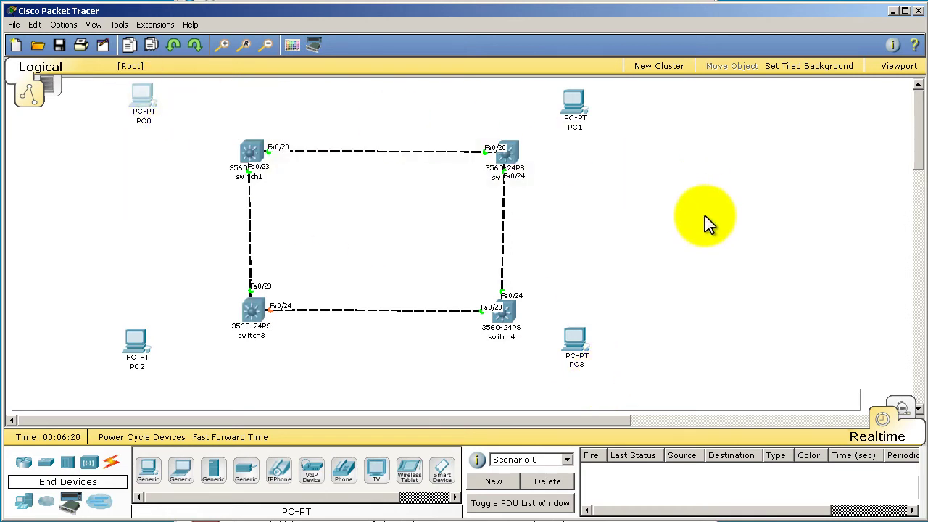
# Cable switch1 Fa0/1 to PC0's FastEthernet port with copper straight-through
pyautogui.click(115, 464)
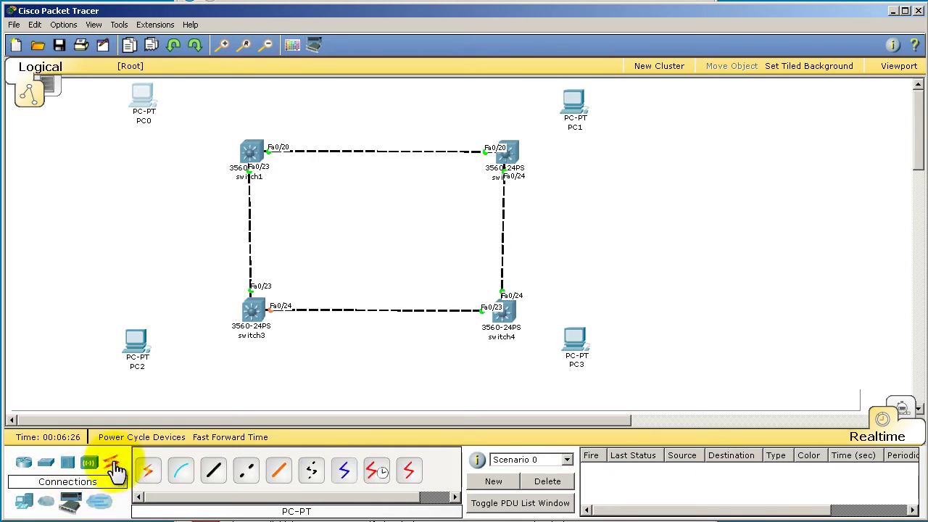
pyautogui.click(216, 479)
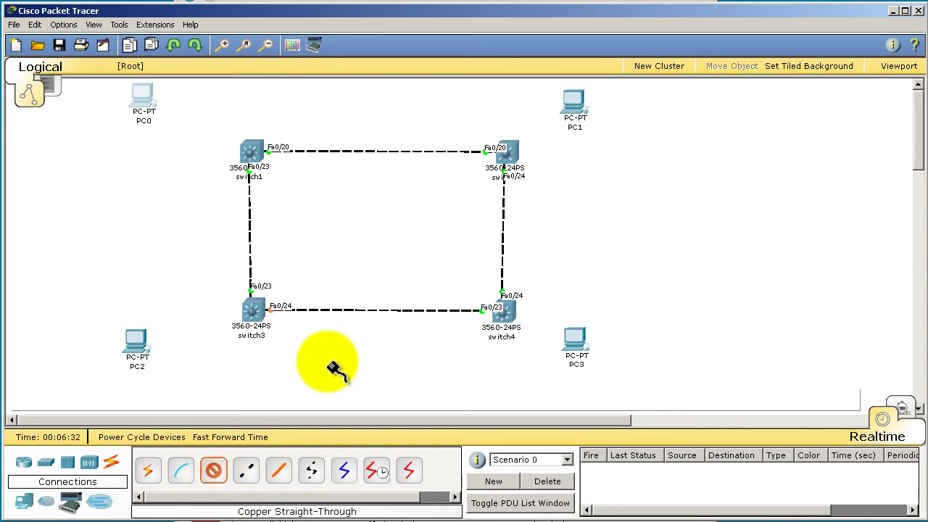
pyautogui.click(249, 151)
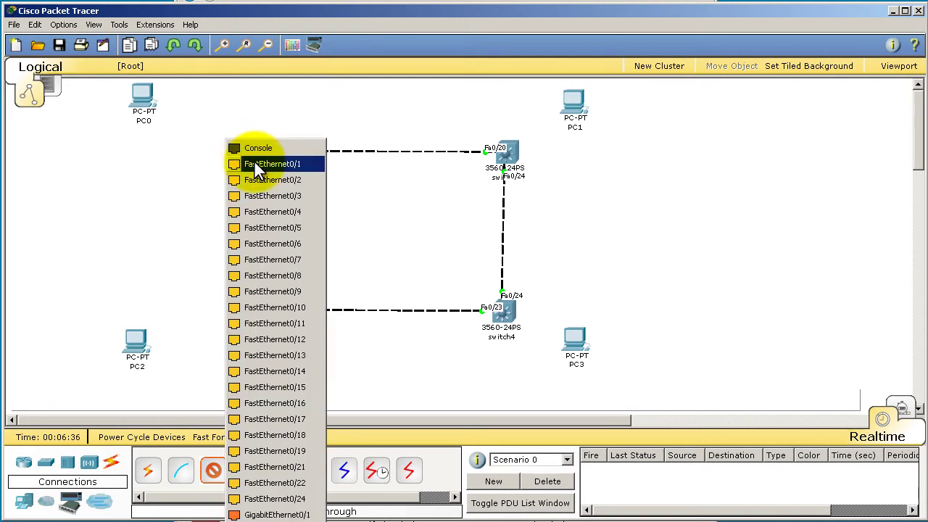
pyautogui.click(254, 164)
pyautogui.click(145, 109)
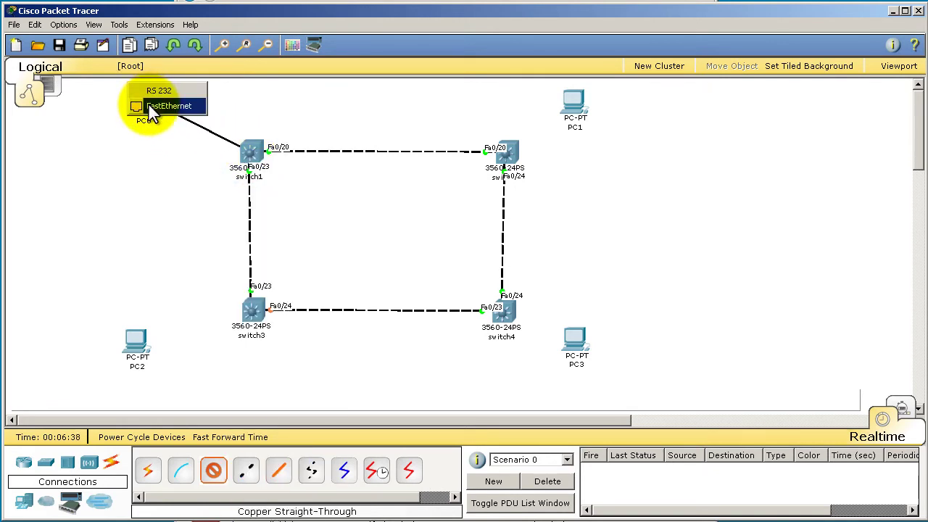
pyautogui.click(152, 109)
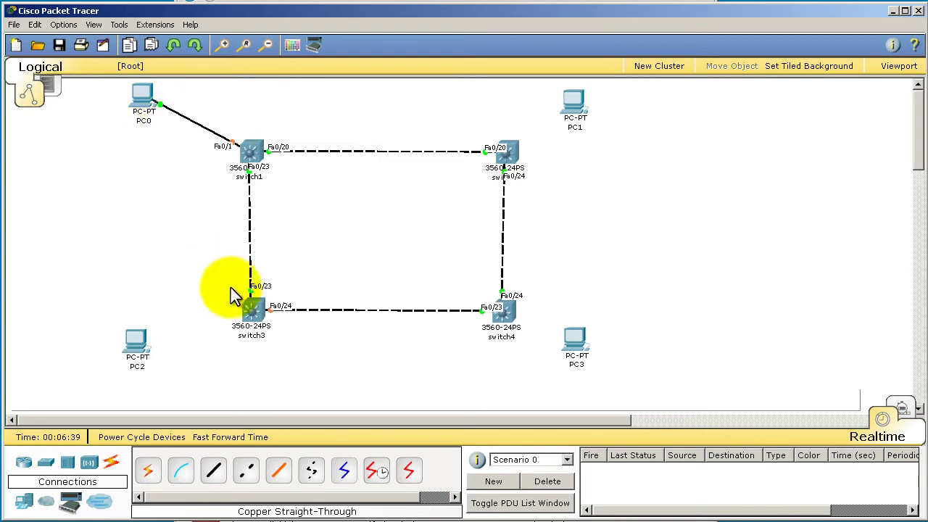
# Cable switch2 Fa0/1 to PC1's FastEthernet port with copper straight-through
pyautogui.click(214, 471)
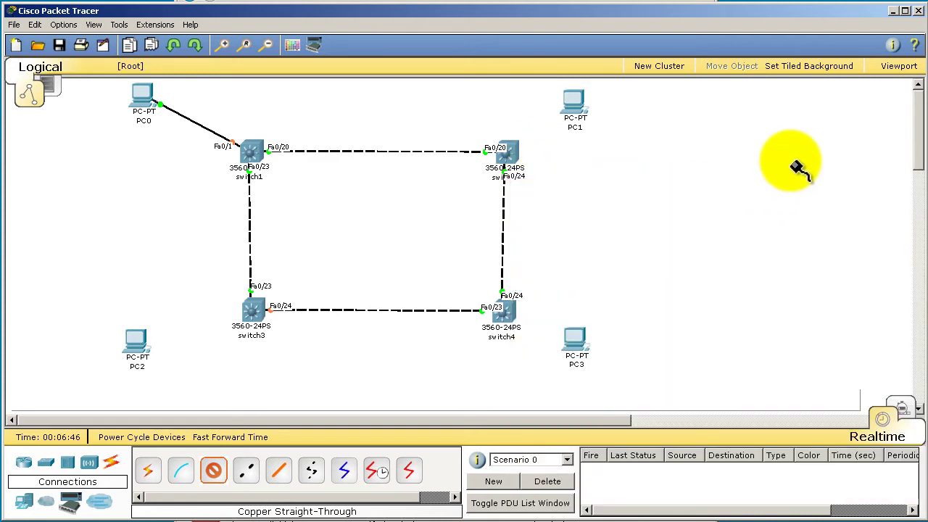
pyautogui.click(519, 154)
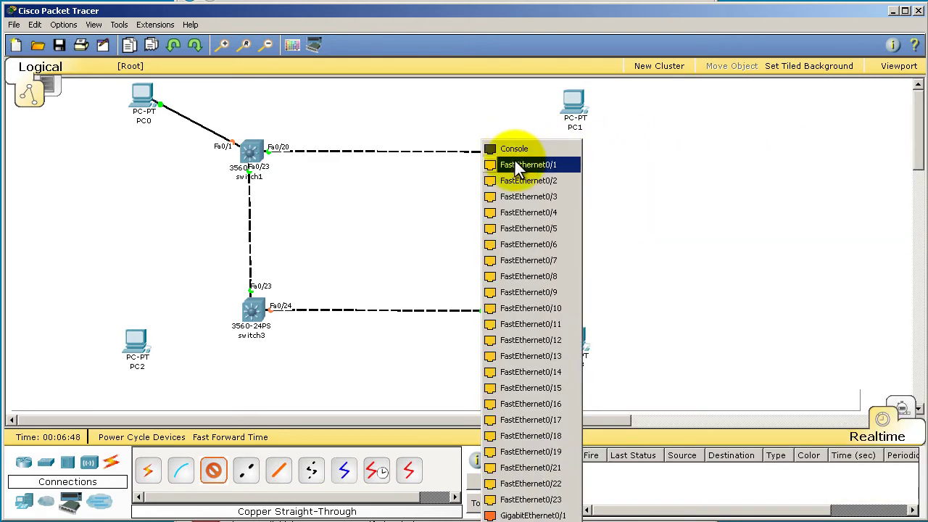
pyautogui.click(514, 160)
pyautogui.click(572, 105)
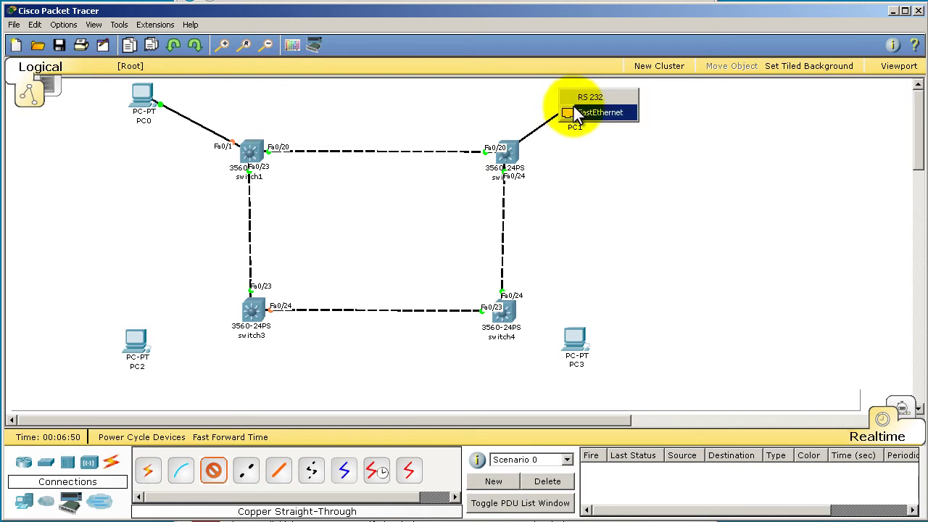
pyautogui.click(578, 114)
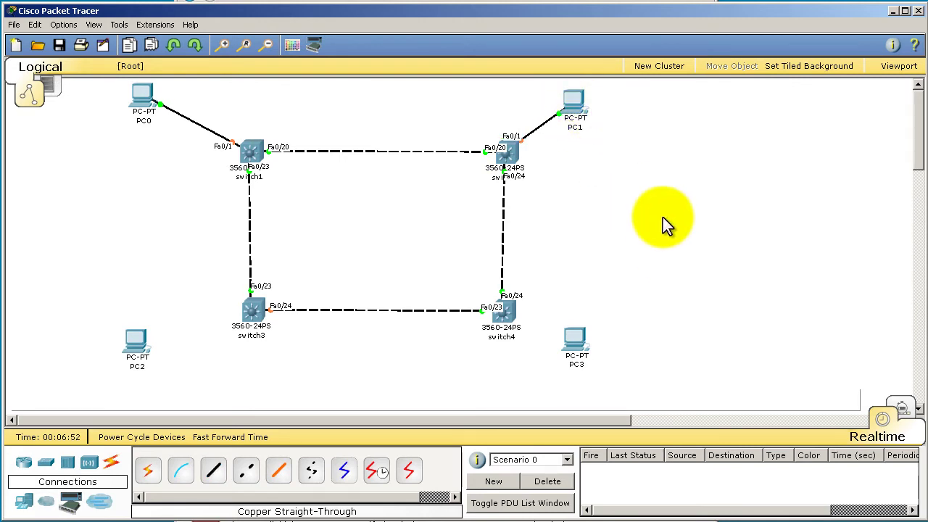
# Cable switch3 Fa0/1 to PC2's FastEthernet port with copper straight-through
pyautogui.click(216, 475)
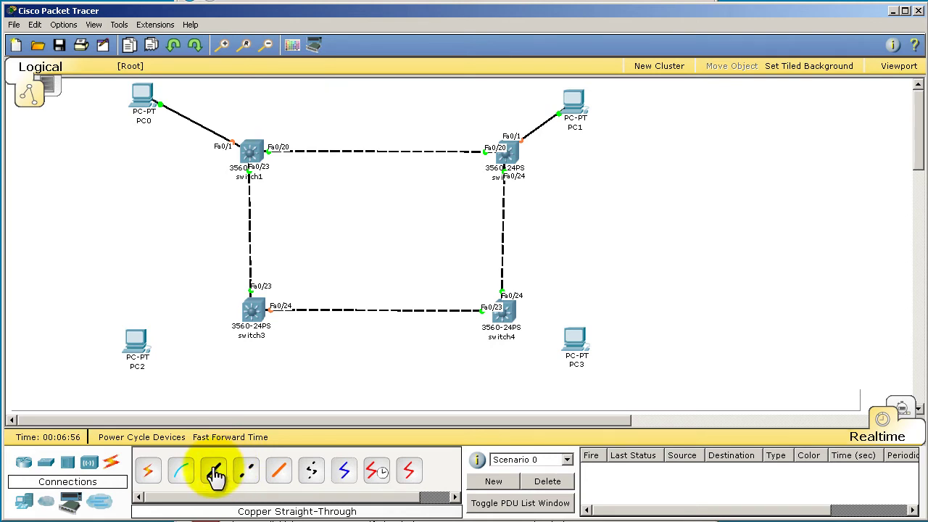
pyautogui.click(250, 311)
pyautogui.click(249, 311)
pyautogui.click(134, 339)
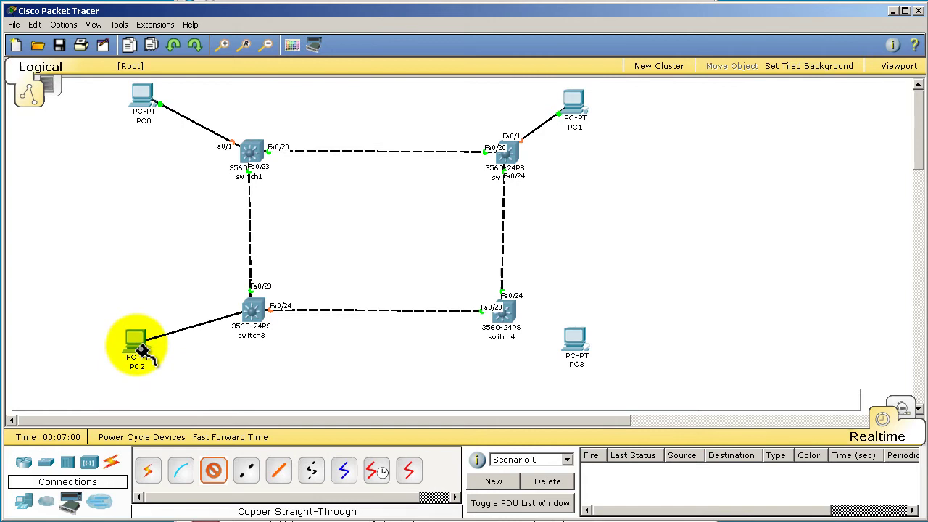
pyautogui.click(180, 352)
# Cable switch4 Fa0/1 to PC3's FastEthernet port with copper straight-through
pyautogui.click(227, 484)
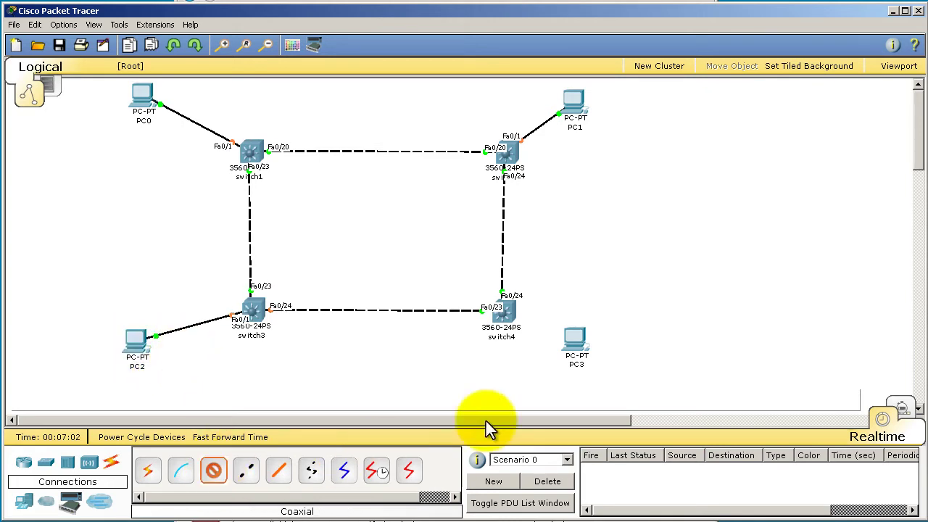
pyautogui.click(503, 313)
pyautogui.click(516, 296)
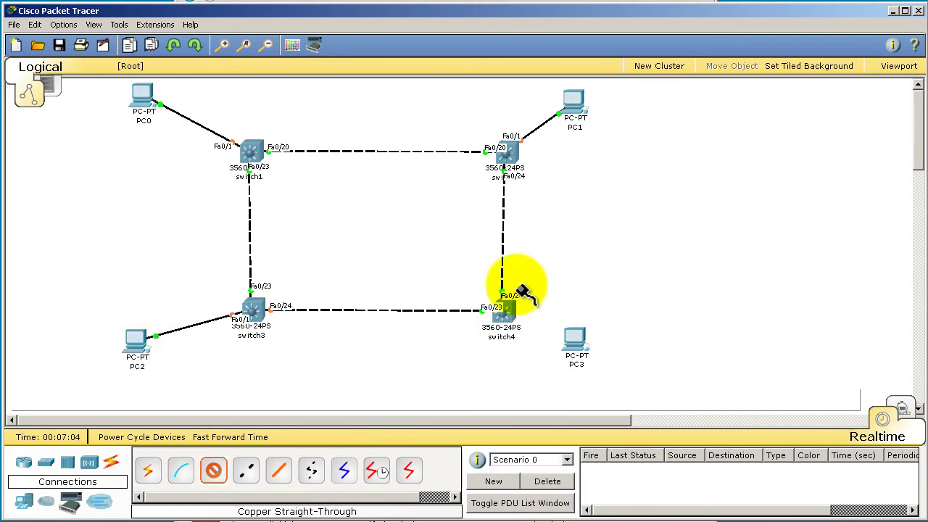
pyautogui.click(576, 348)
pyautogui.click(615, 355)
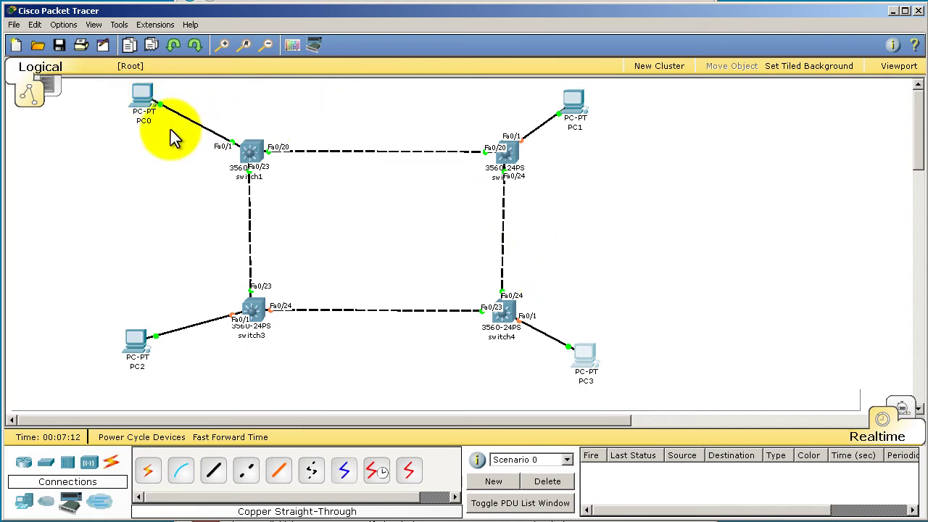
# Change PC0's display name to computer1
pyautogui.click(147, 100)
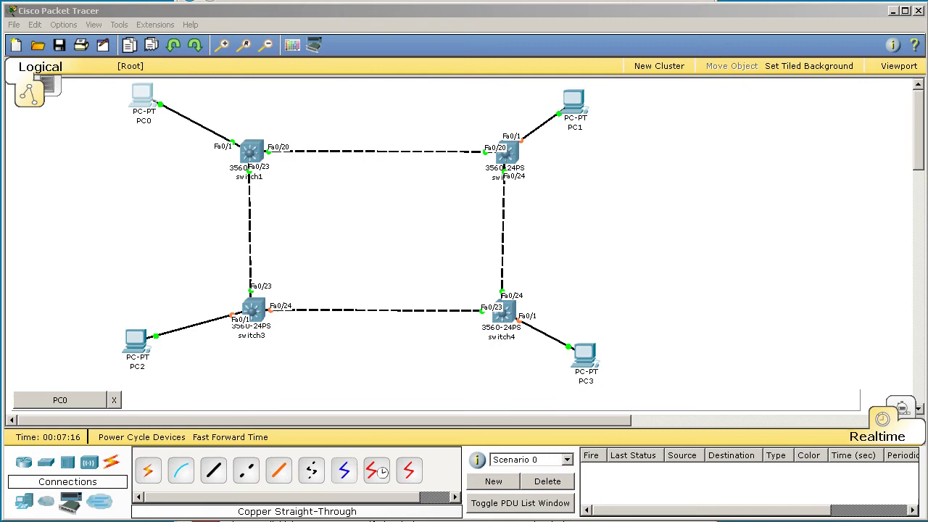
pyautogui.click(363, 69)
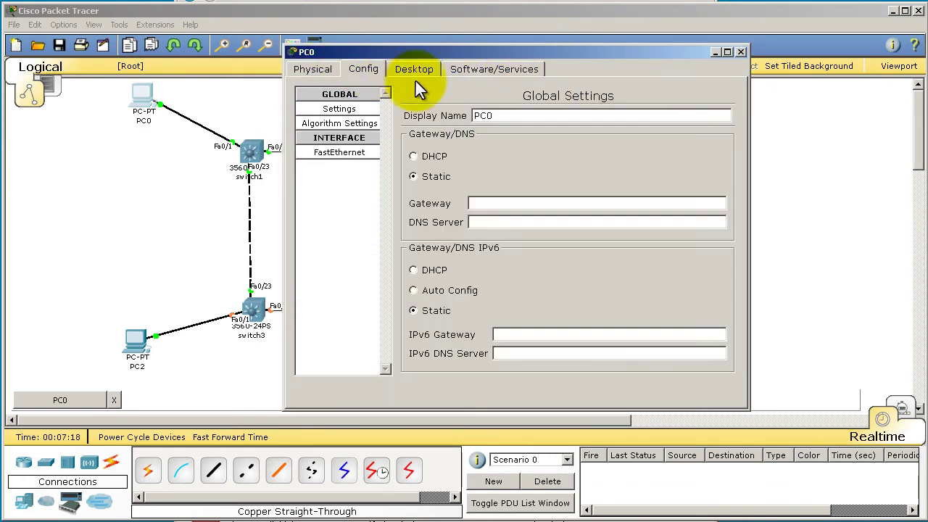
pyautogui.doubleClick(510, 116)
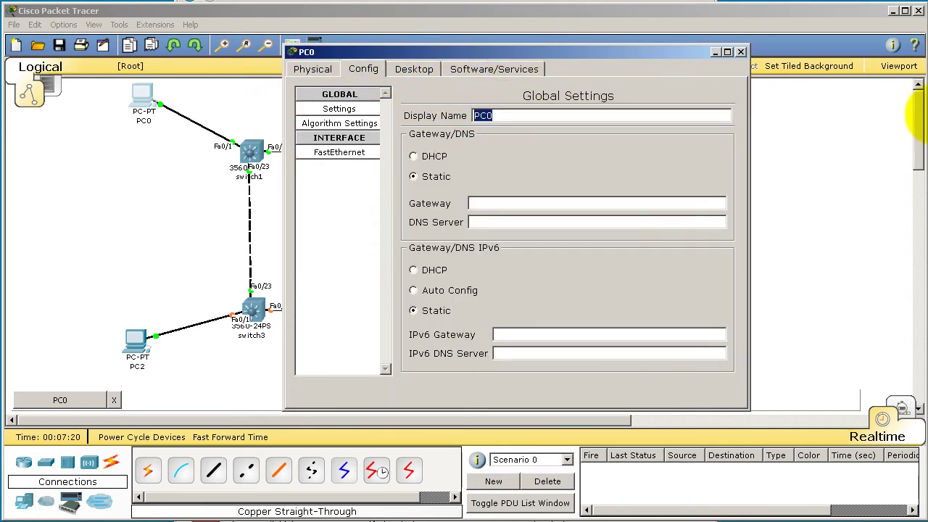
pyautogui.write('computer')
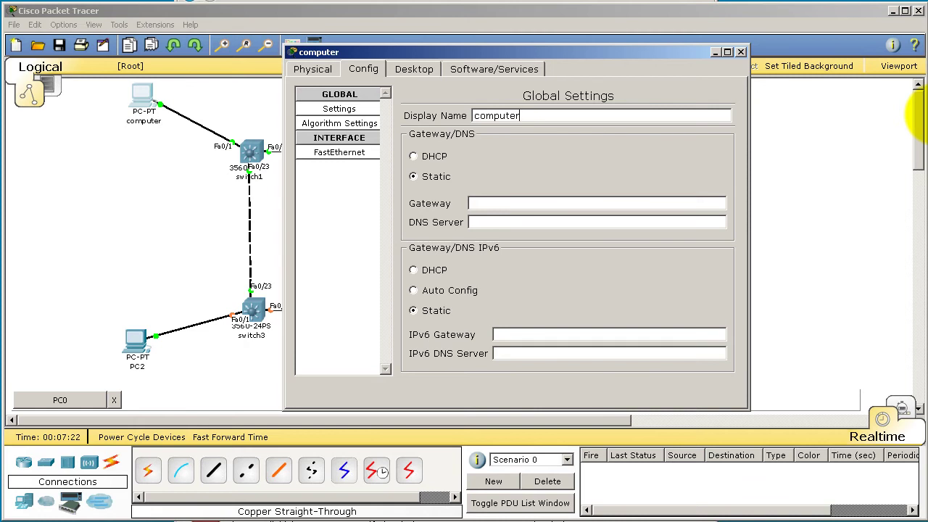
pyautogui.write('1')
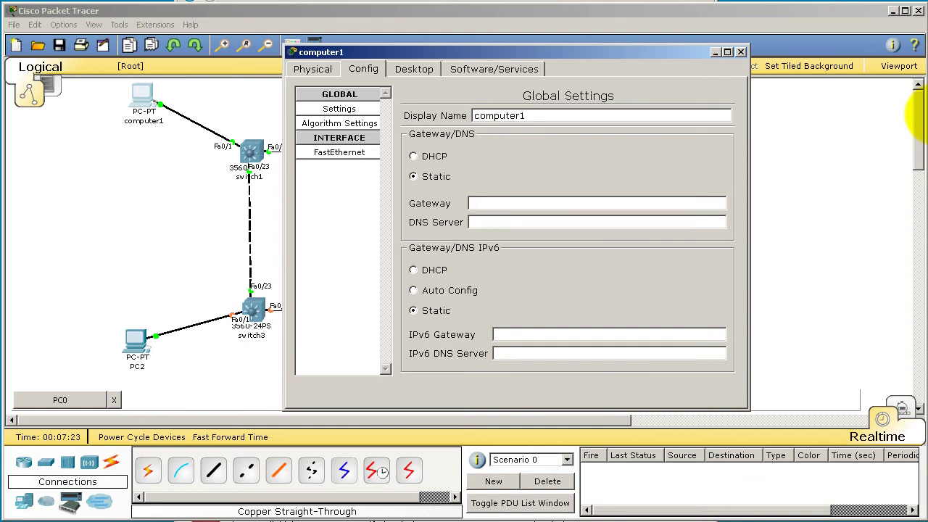
pyautogui.click(742, 51)
# Change PC1's display name to computer2
pyautogui.click(582, 105)
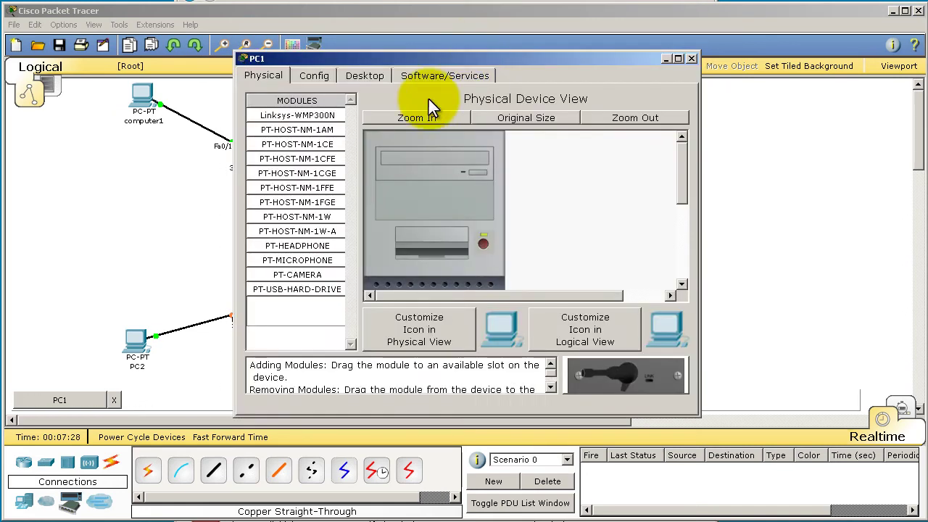
pyautogui.click(323, 75)
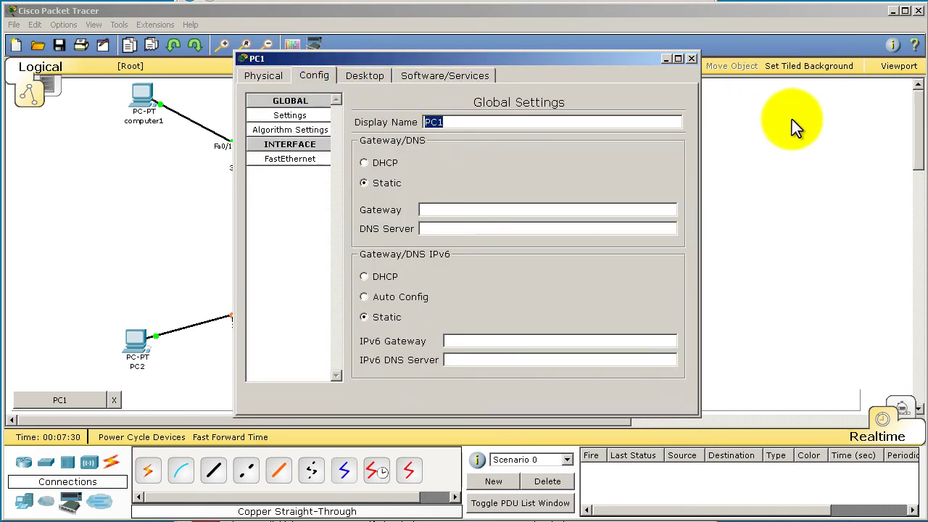
pyautogui.write('computer2')
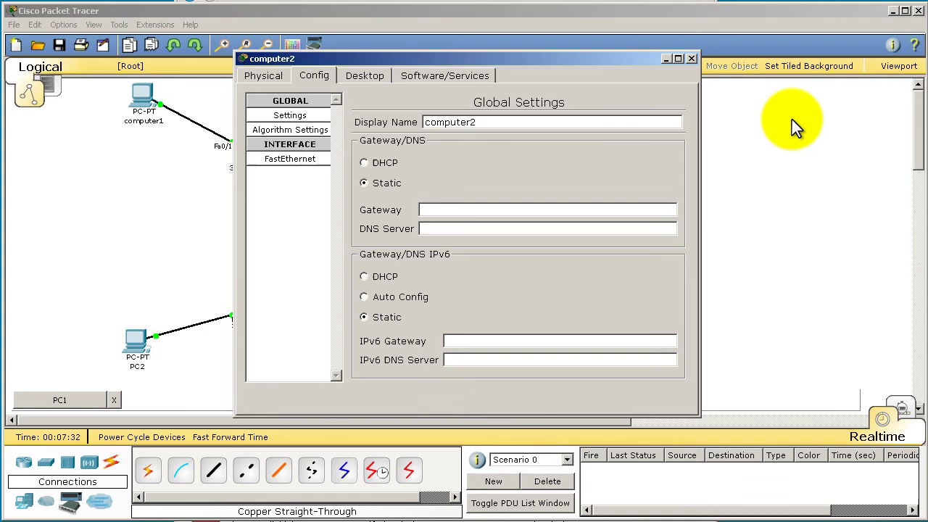
pyautogui.click(693, 58)
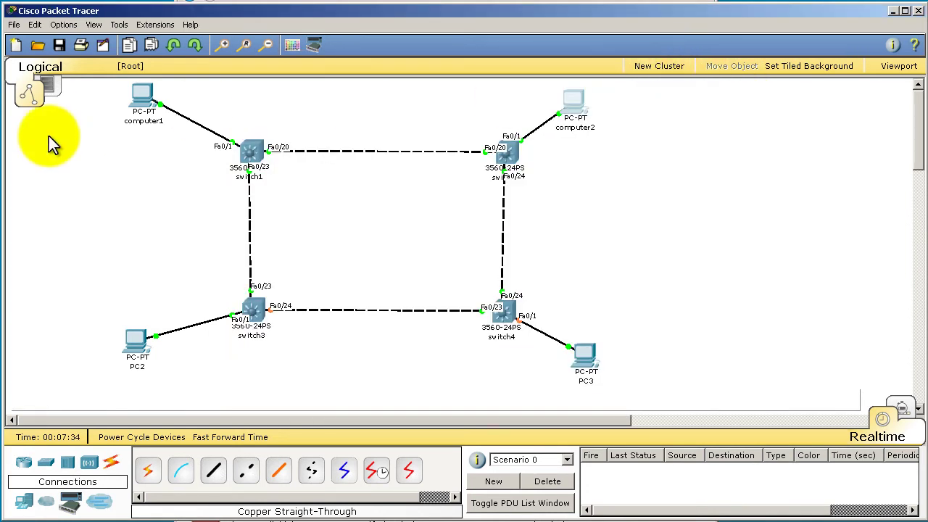
# Change PC2's display name to computer3
pyautogui.click(133, 339)
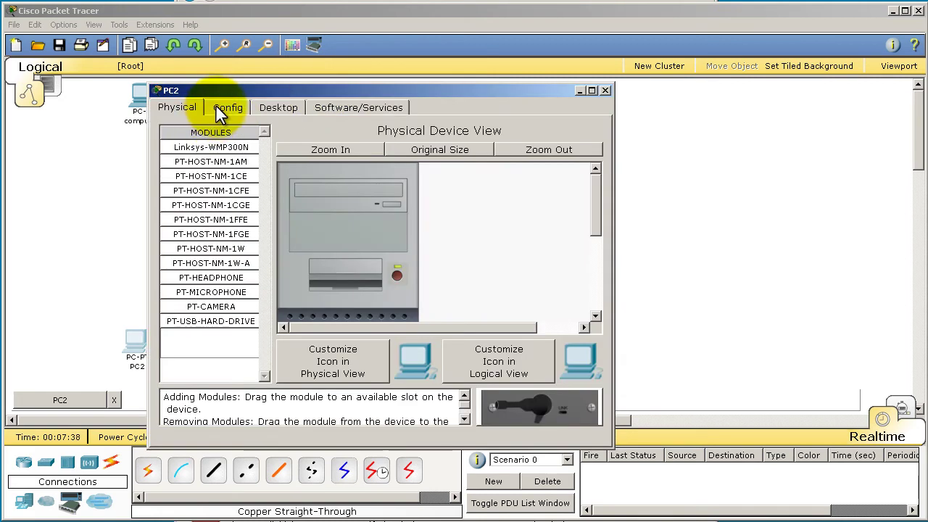
pyautogui.click(221, 107)
pyautogui.doubleClick(445, 153)
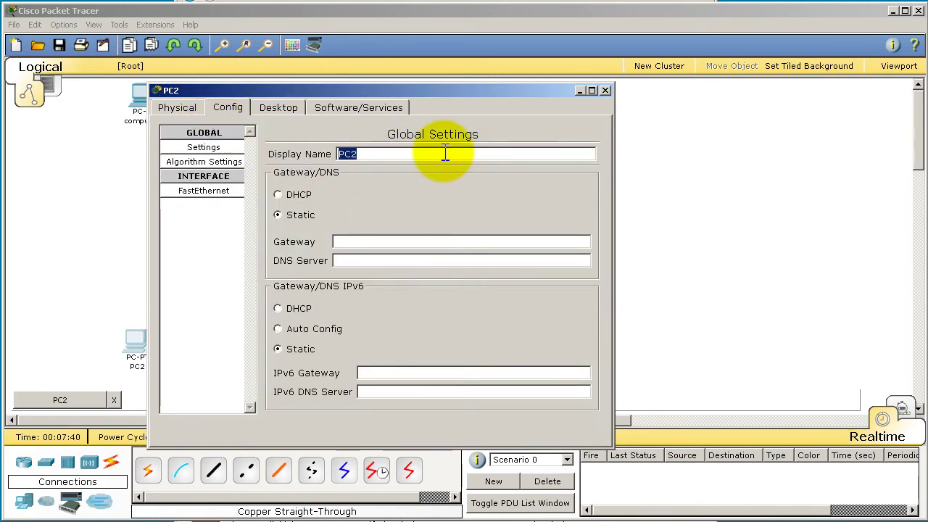
pyautogui.write('computer3')
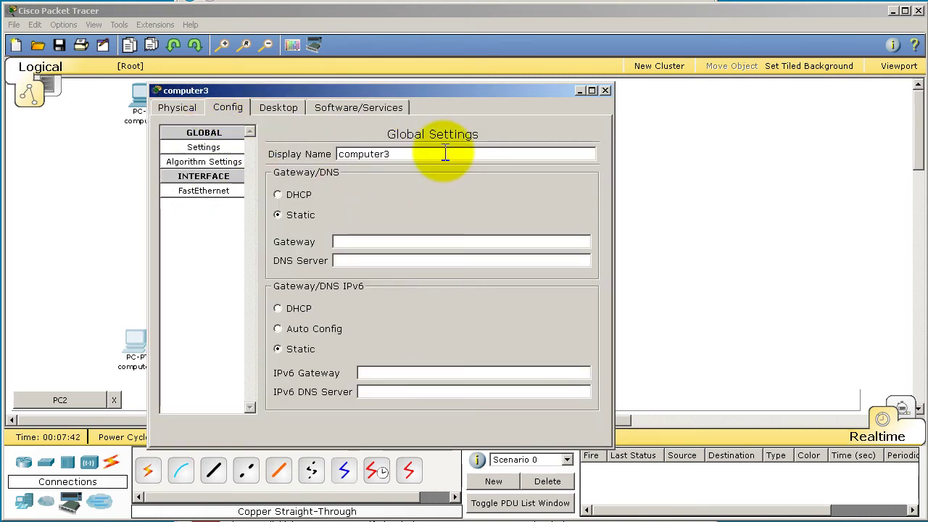
pyautogui.click(605, 89)
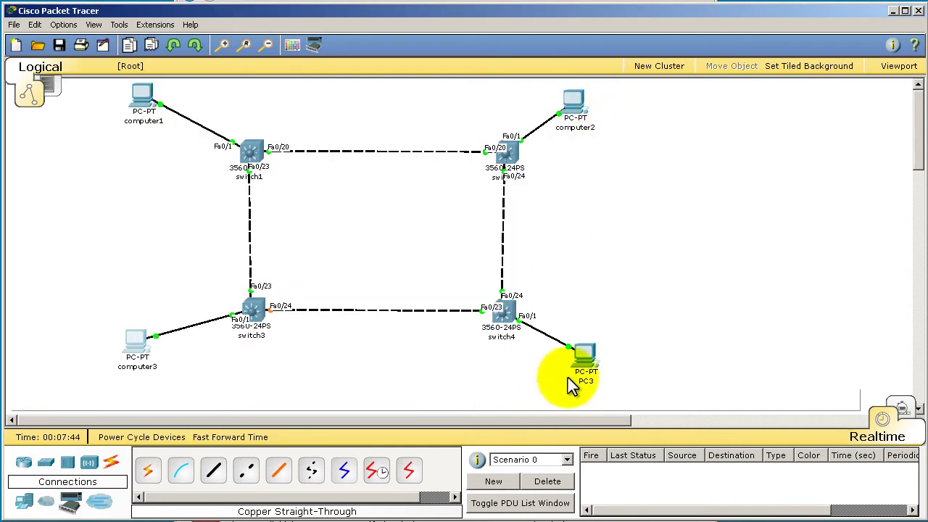
# Change PC3's display name to computer4
pyautogui.click(569, 378)
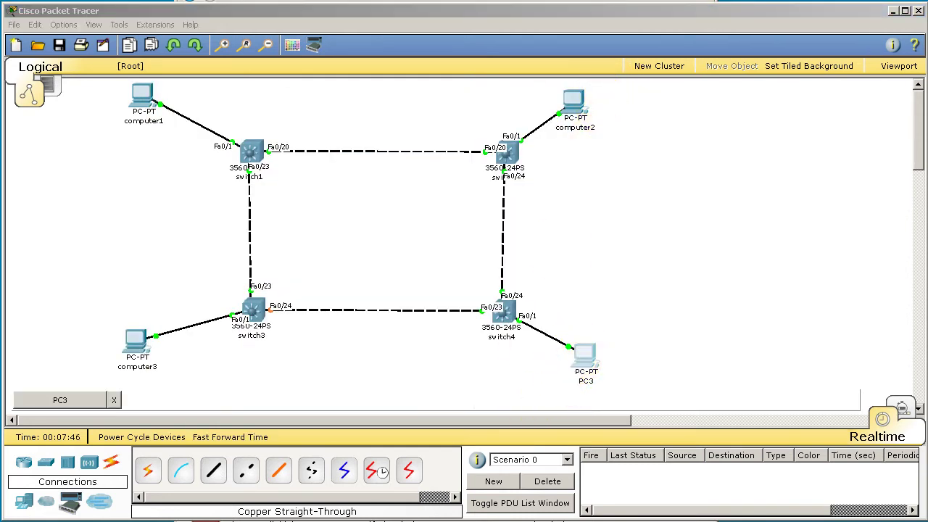
pyautogui.click(297, 101)
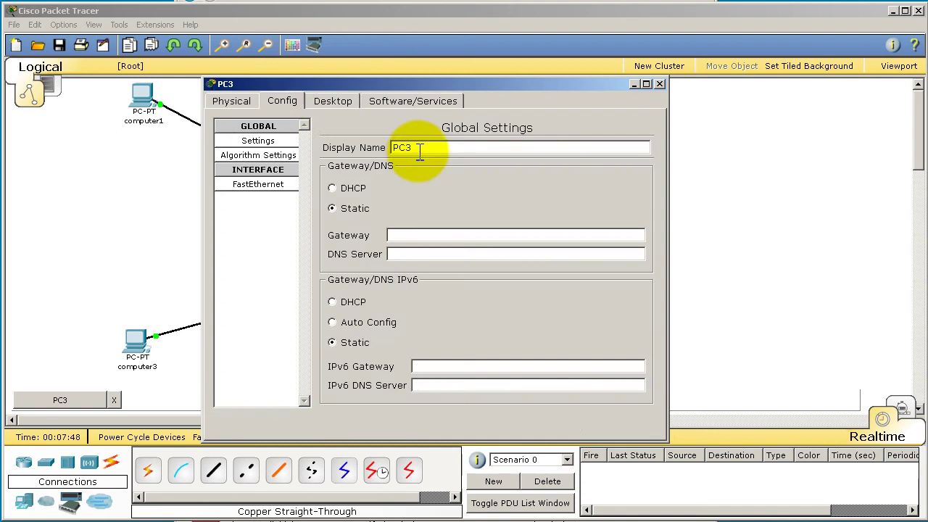
pyautogui.doubleClick(419, 148)
pyautogui.write('computer4')
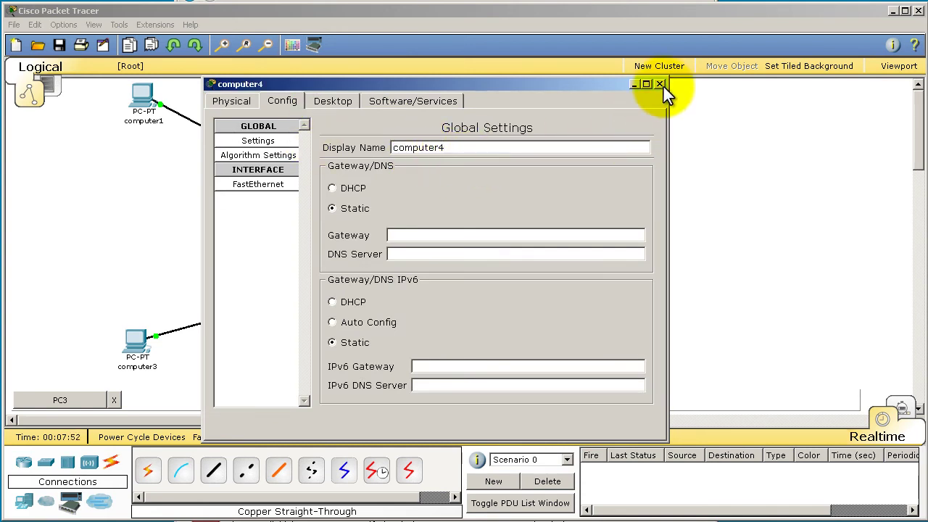
pyautogui.click(659, 84)
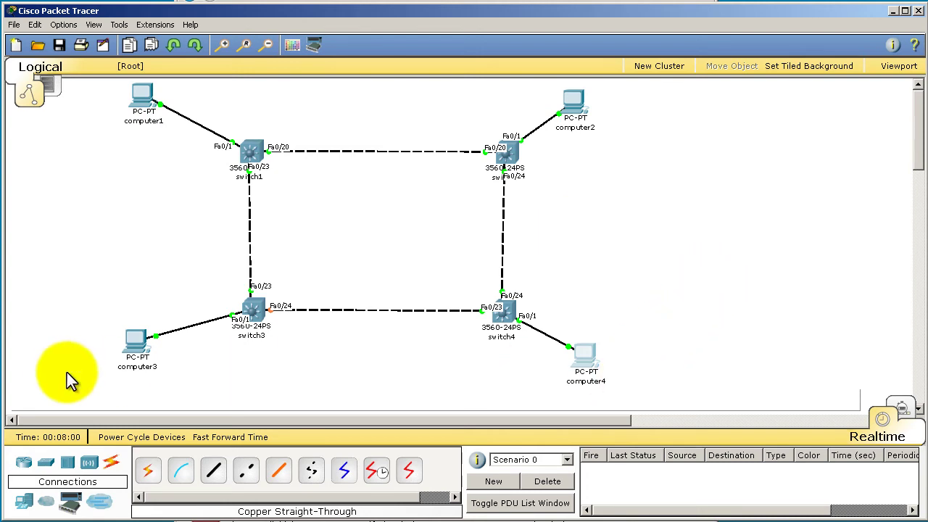
# Nudge computer3 and computer4 into place and add a generic PC right of switch4
pyautogui.moveTo(129, 341); pyautogui.dragTo(135, 355)
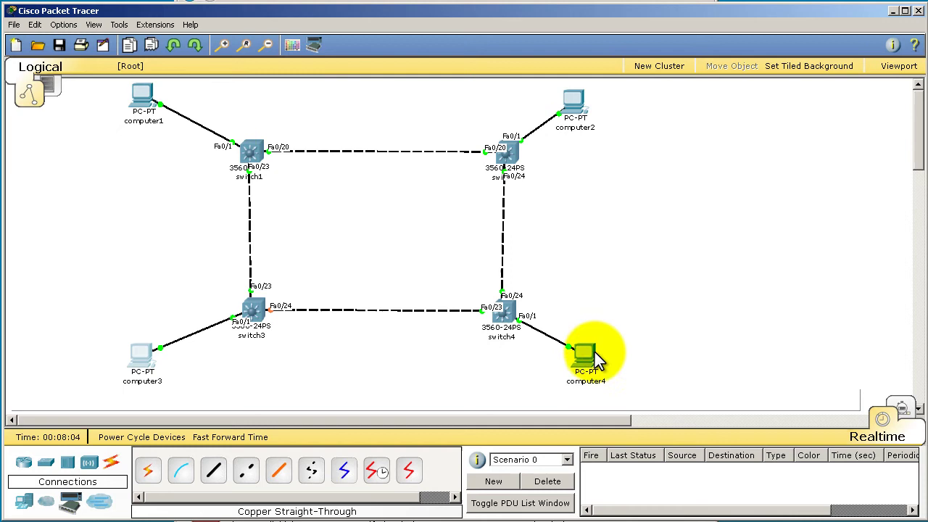
pyautogui.moveTo(594, 353); pyautogui.dragTo(572, 378)
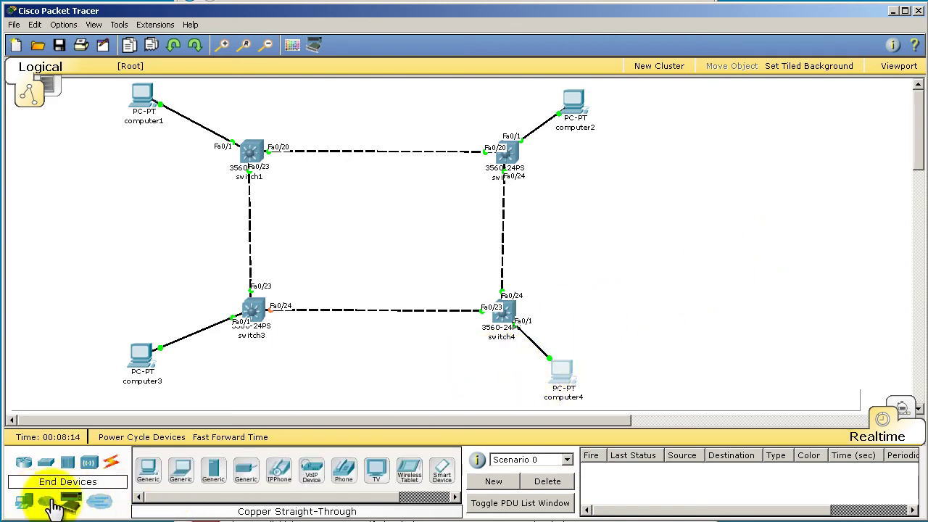
pyautogui.click(28, 503)
pyautogui.click(148, 471)
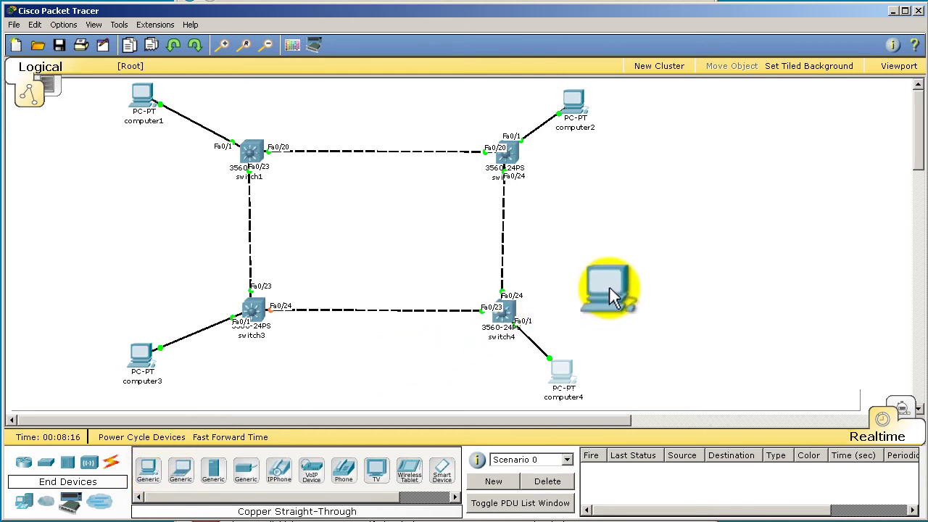
pyautogui.click(609, 290)
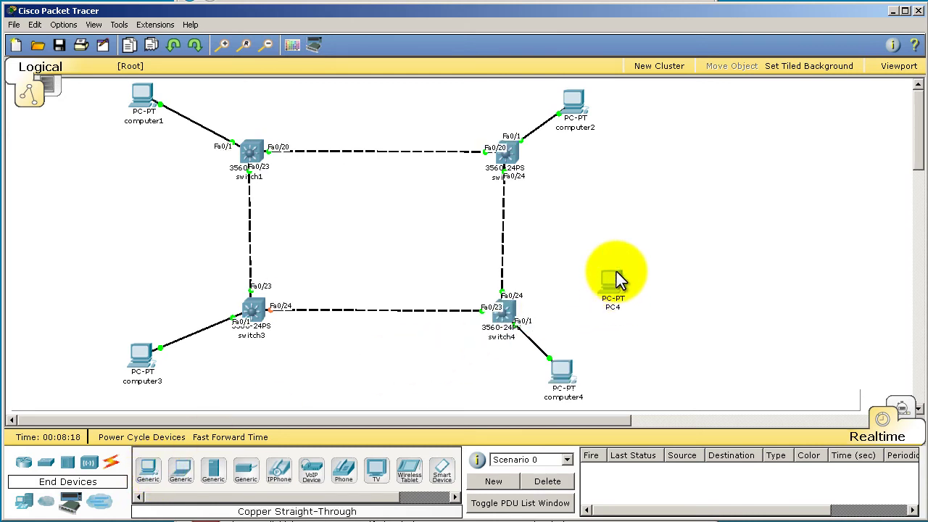
# Rename the new PC4's display name to computer5
pyautogui.click(613, 279)
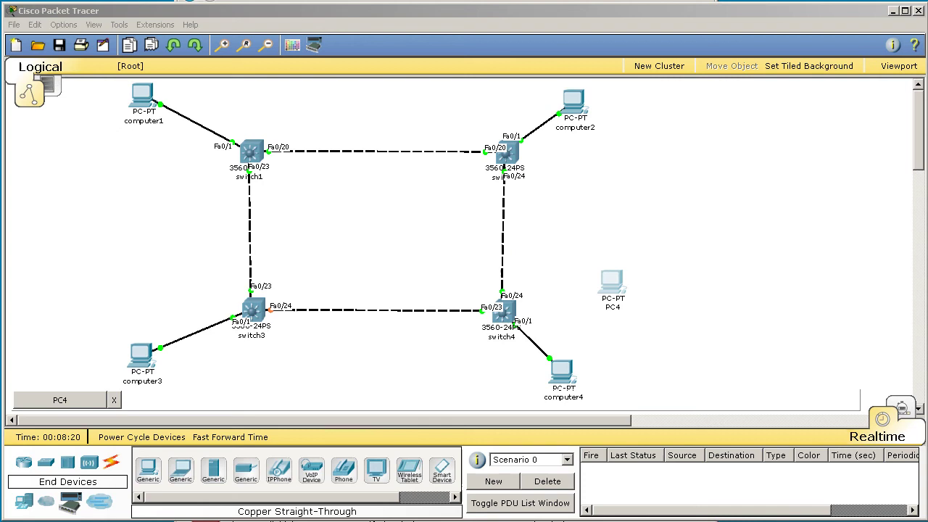
pyautogui.click(371, 103)
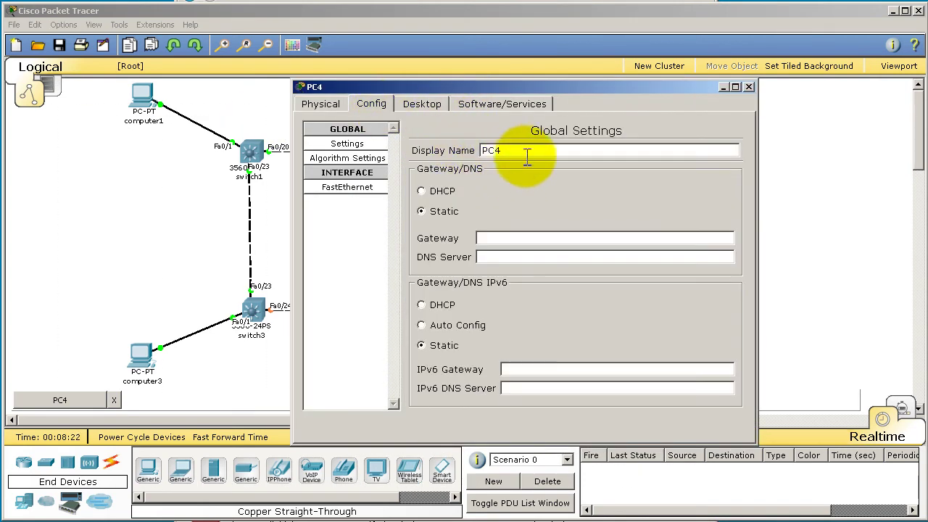
pyautogui.moveTo(527, 152); pyautogui.dragTo(464, 145)
pyautogui.write('computer5')
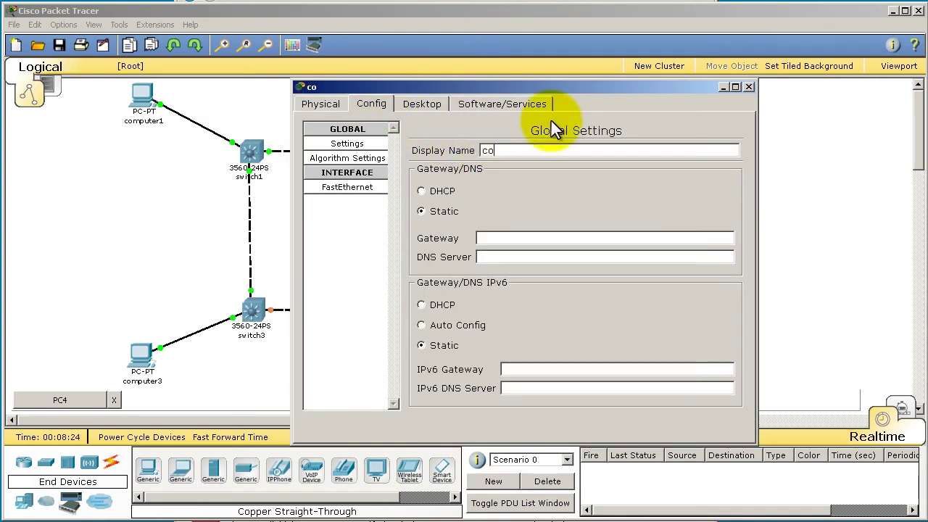
pyautogui.click(748, 86)
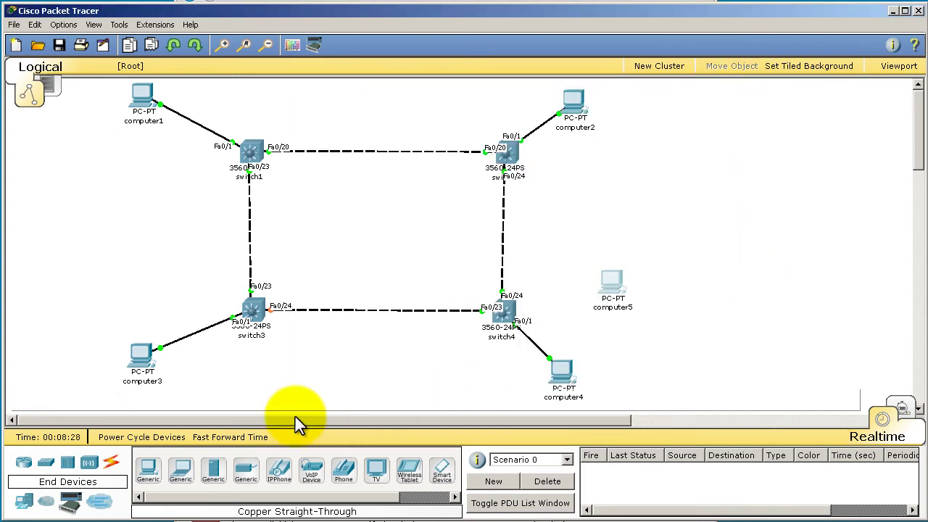
# Run a copper straight-through cable from computer5's FastEthernet0 to switch4's FastEthernet0/2
pyautogui.click(115, 462)
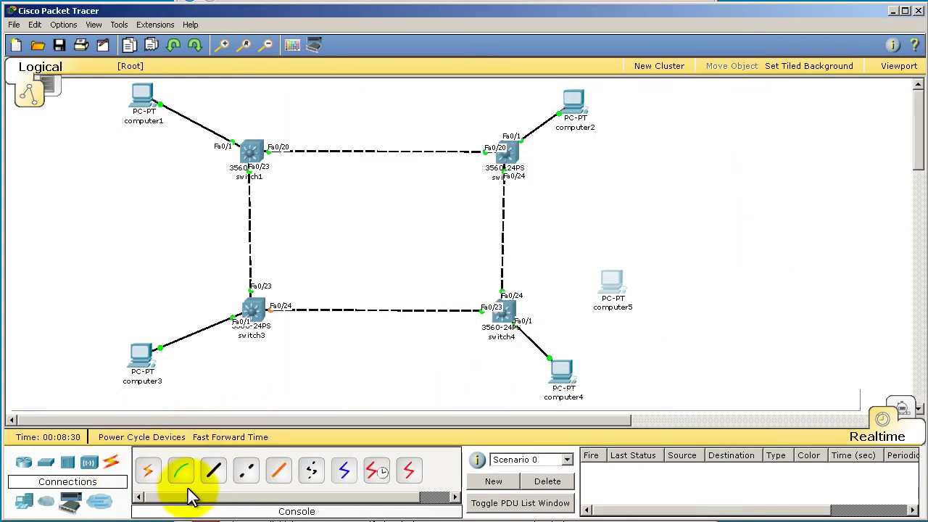
pyautogui.click(213, 471)
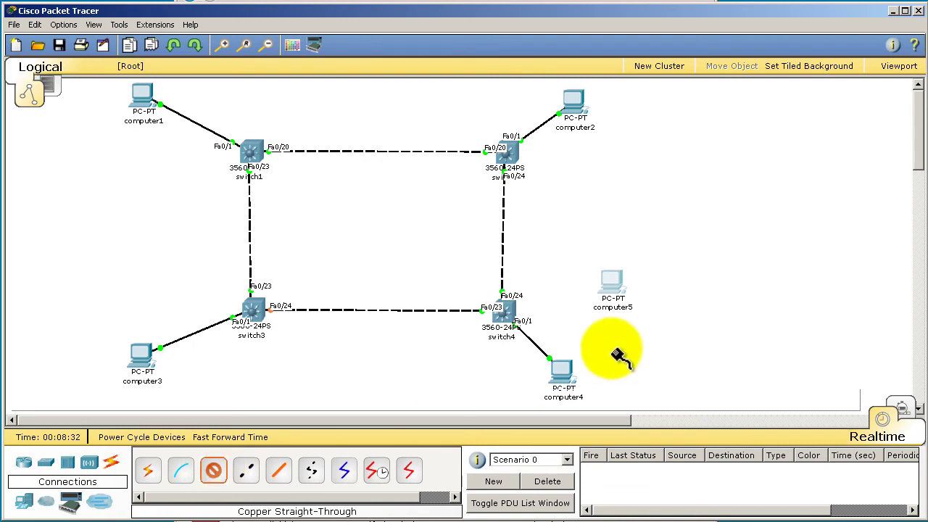
pyautogui.click(616, 292)
pyautogui.click(617, 293)
pyautogui.click(503, 313)
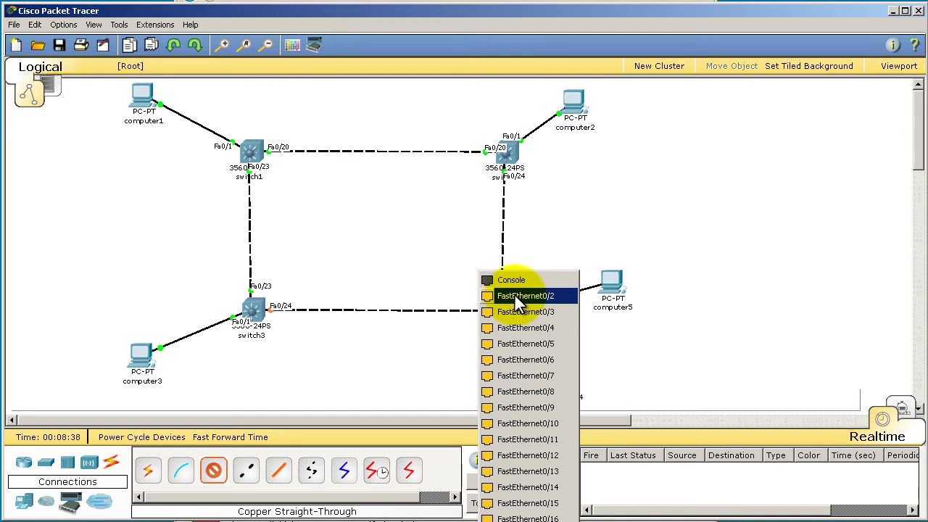
pyautogui.click(516, 297)
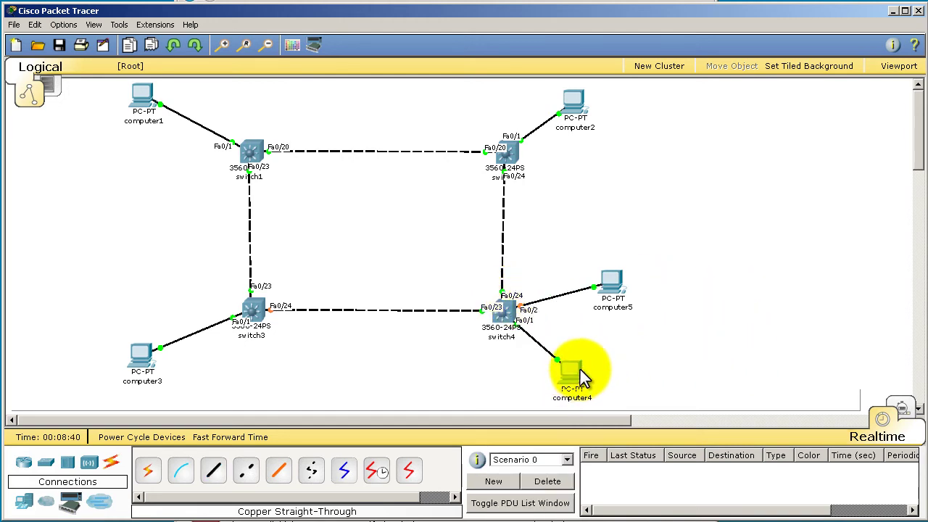
pyautogui.moveTo(614, 286); pyautogui.dragTo(619, 281)
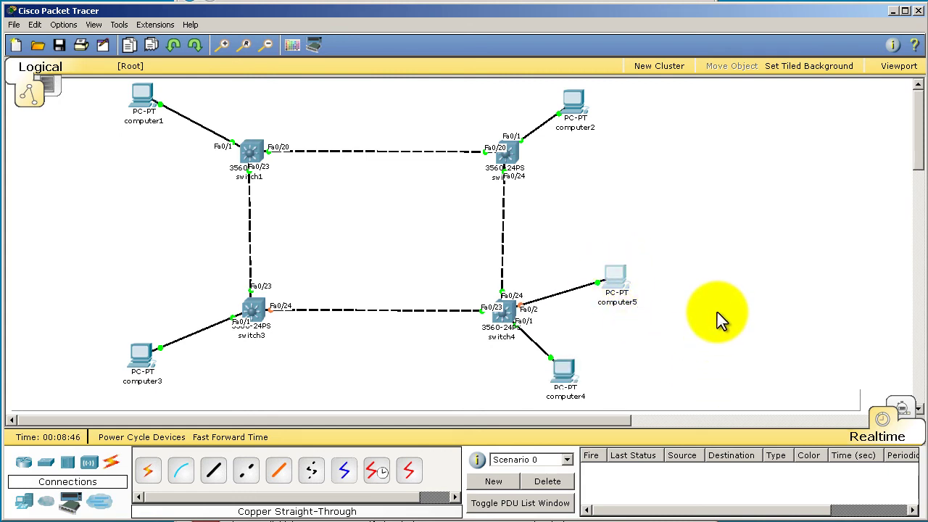
# Save the topology as fourswitches-fivecomputers.pkt using the Packet Tracer .pkt file type
pyautogui.click(13, 25)
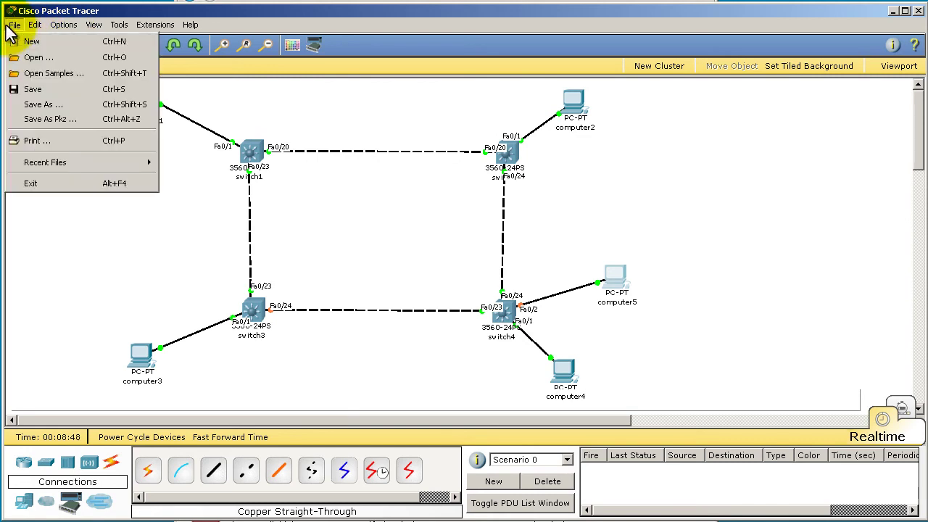
pyautogui.click(98, 104)
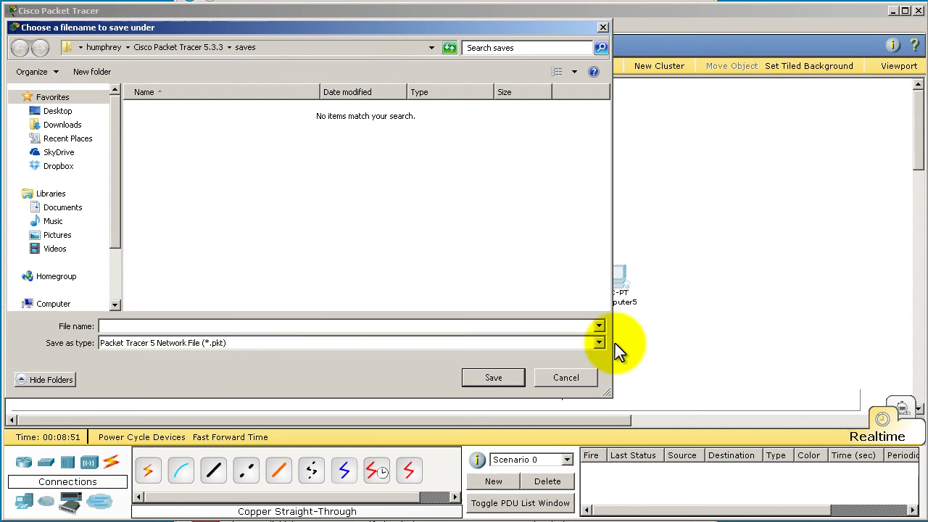
pyautogui.click(605, 343)
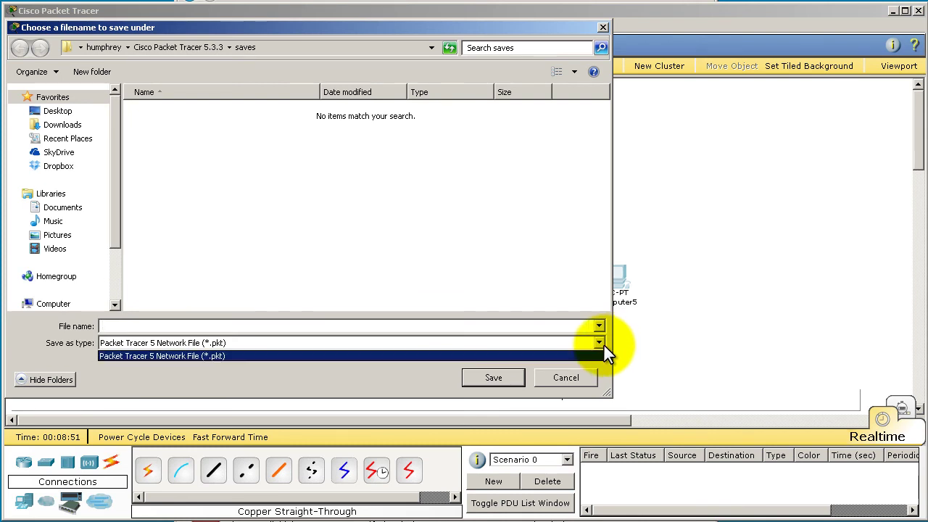
pyautogui.click(210, 357)
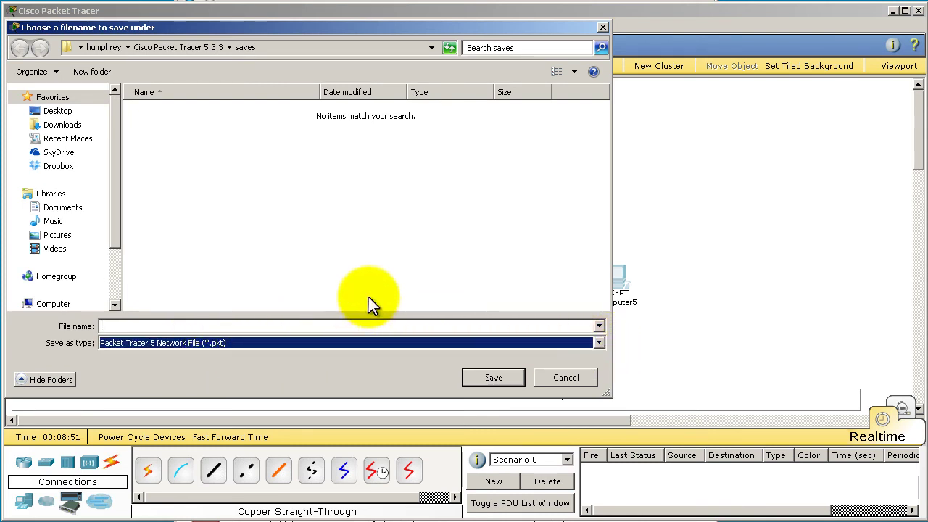
pyautogui.click(340, 320)
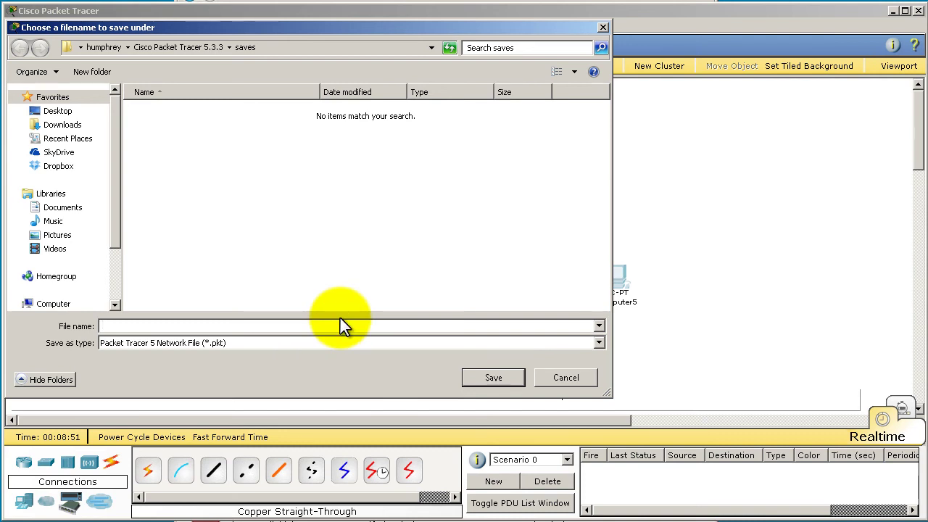
pyautogui.write('fourswitches-fivecom')
pyautogui.press('BackSpace')
pyautogui.press('BackSpace')
pyautogui.press('BackSpace')
pyautogui.write('computer')
pyautogui.click(475, 377)
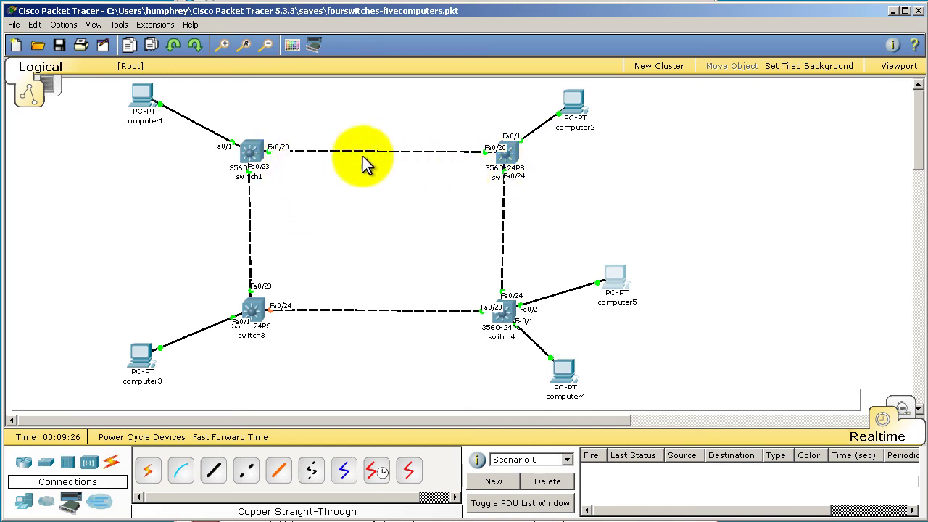
# Zoom in four levels on the network topology
pyautogui.click(229, 49)
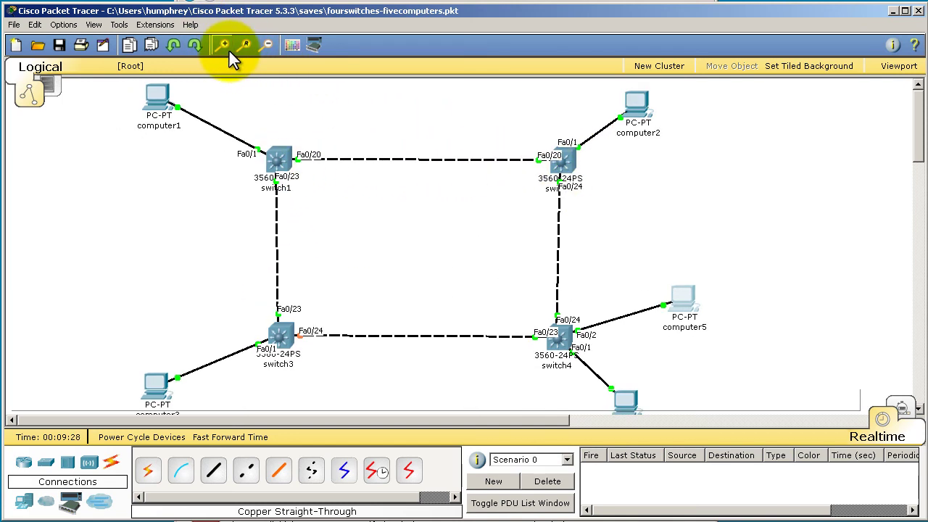
pyautogui.click(228, 49)
pyautogui.click(228, 50)
pyautogui.click(228, 49)
pyautogui.click(229, 49)
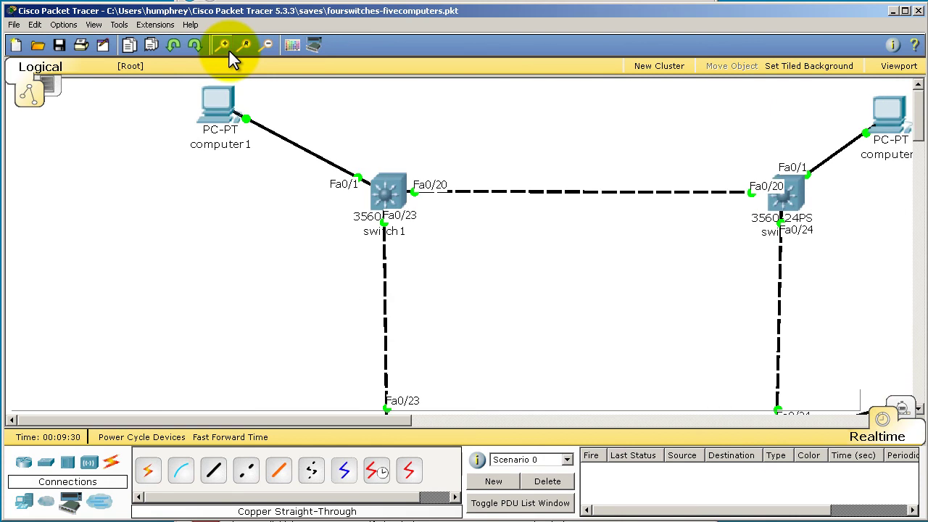
# Pan around the enlarged view to inspect the switches, ports and computers
pyautogui.moveTo(398, 421); pyautogui.dragTo(456, 424)
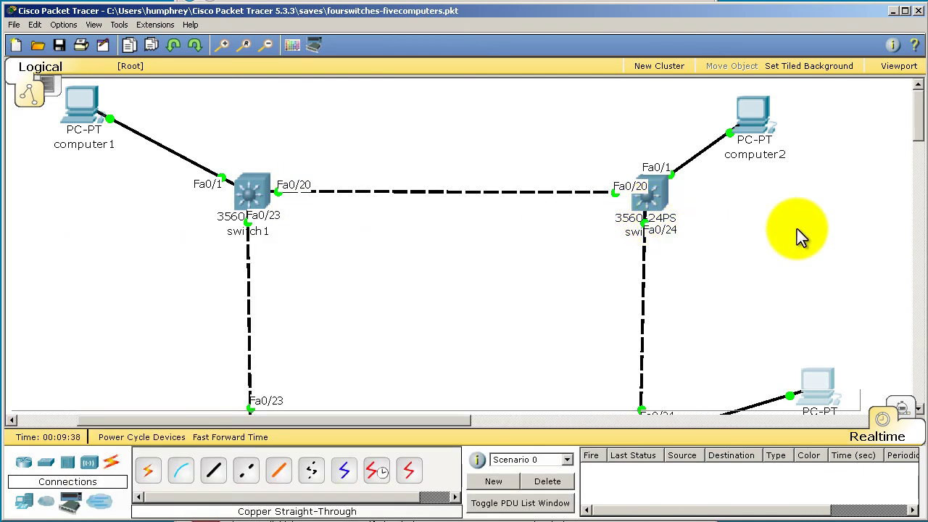
pyautogui.moveTo(281, 232)
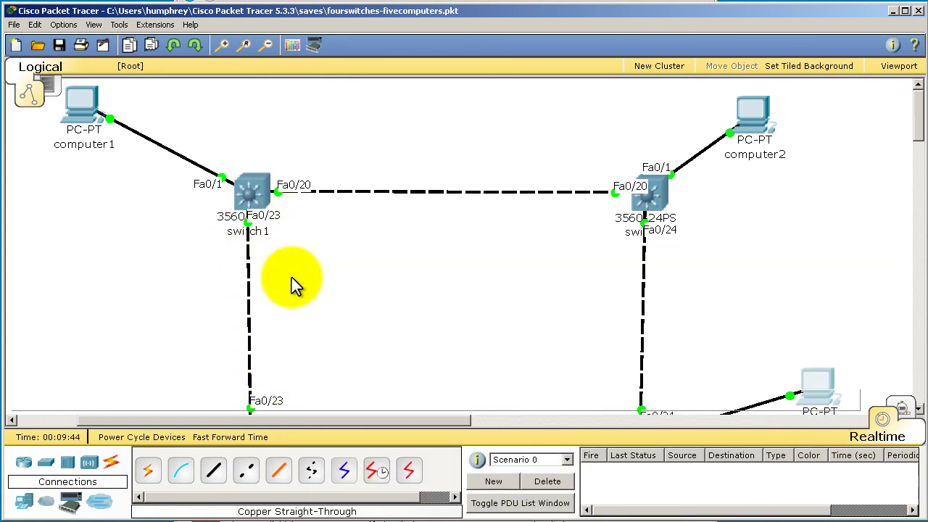
pyautogui.moveTo(403, 420); pyautogui.dragTo(532, 428)
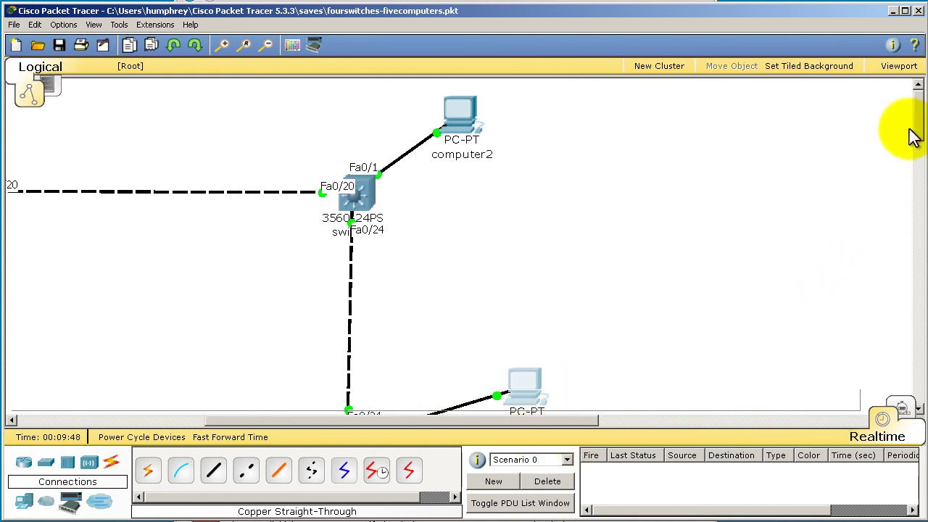
pyautogui.moveTo(920, 129); pyautogui.dragTo(913, 149)
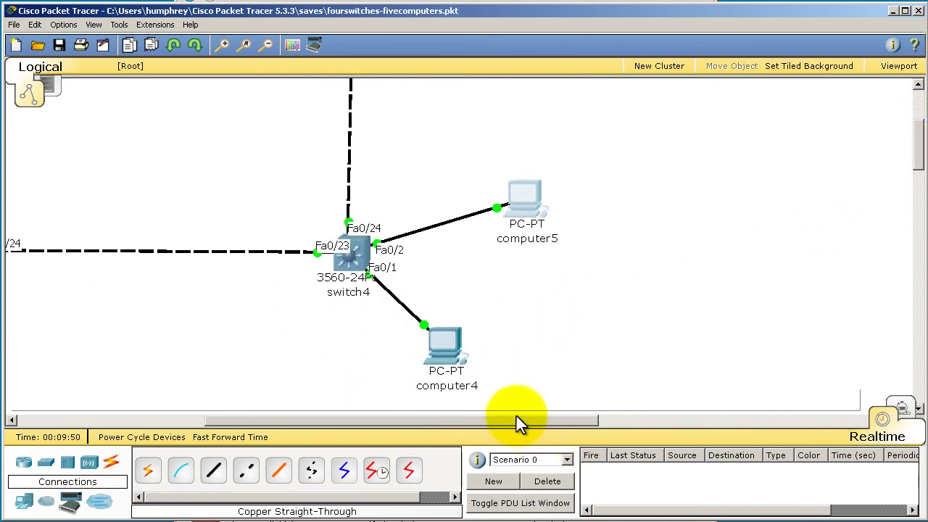
pyautogui.moveTo(516, 417); pyautogui.dragTo(405, 416)
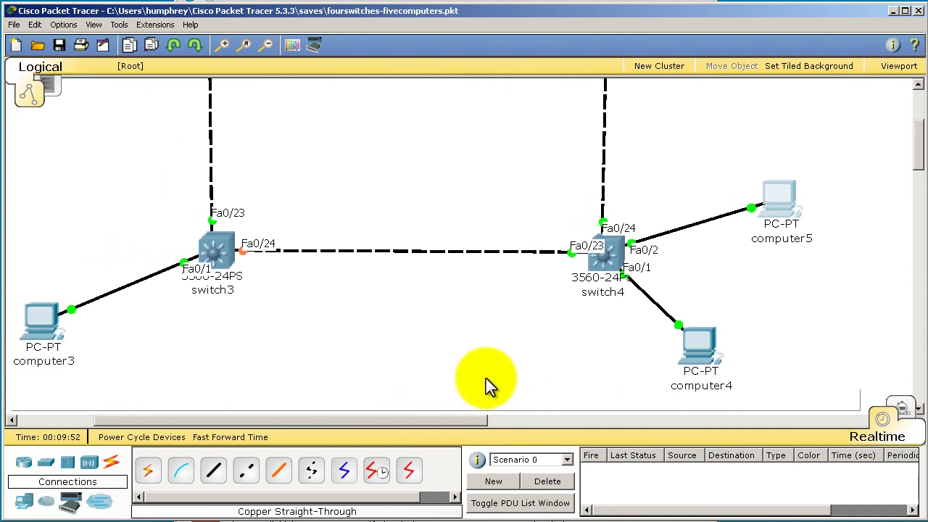